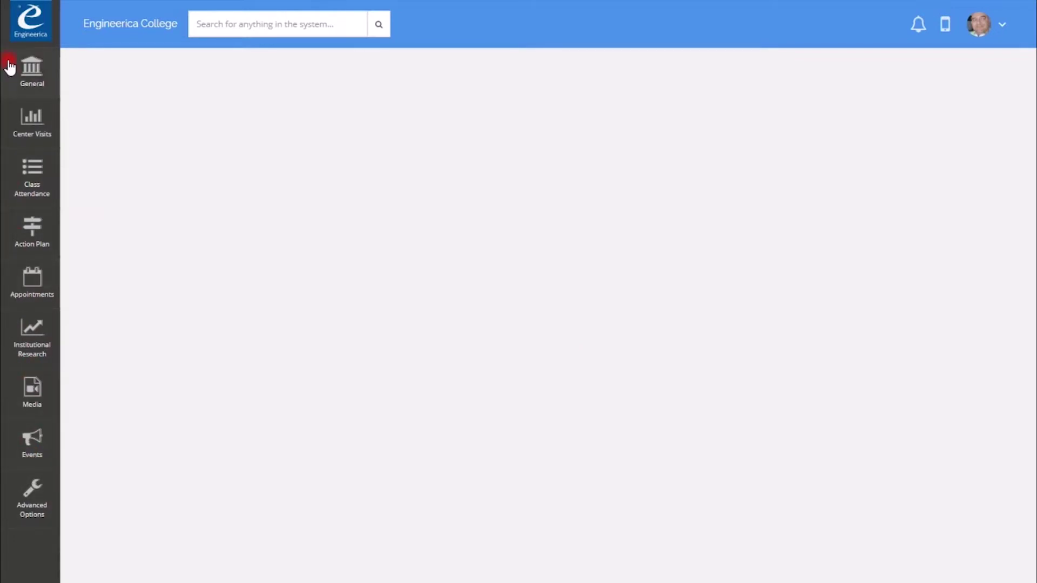
pyautogui.click(296, 25)
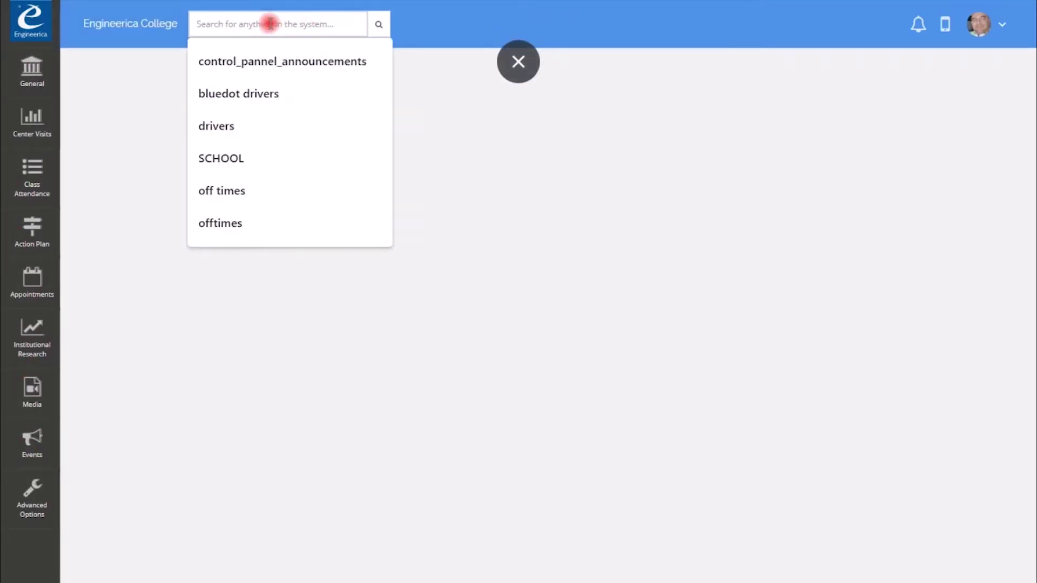
pyautogui.click(1002, 32)
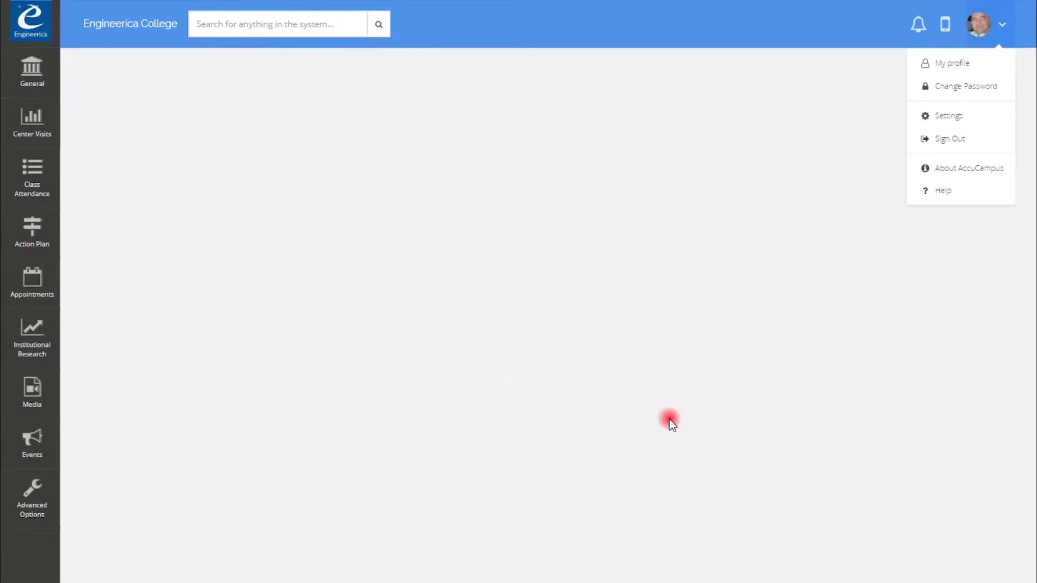
pyautogui.click(580, 332)
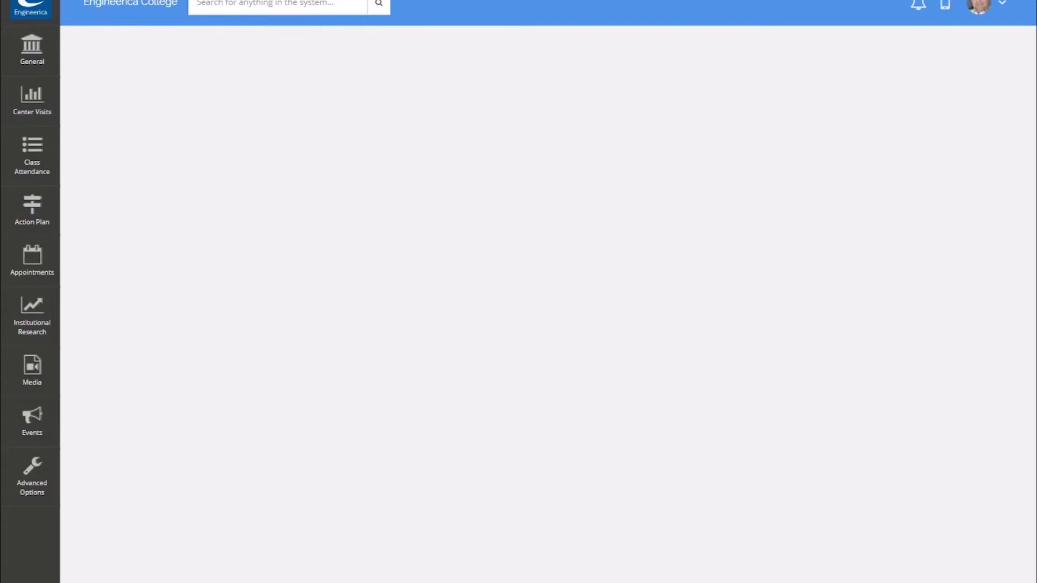
# - Open the General page of the account settings
pyautogui.click(36, 475)
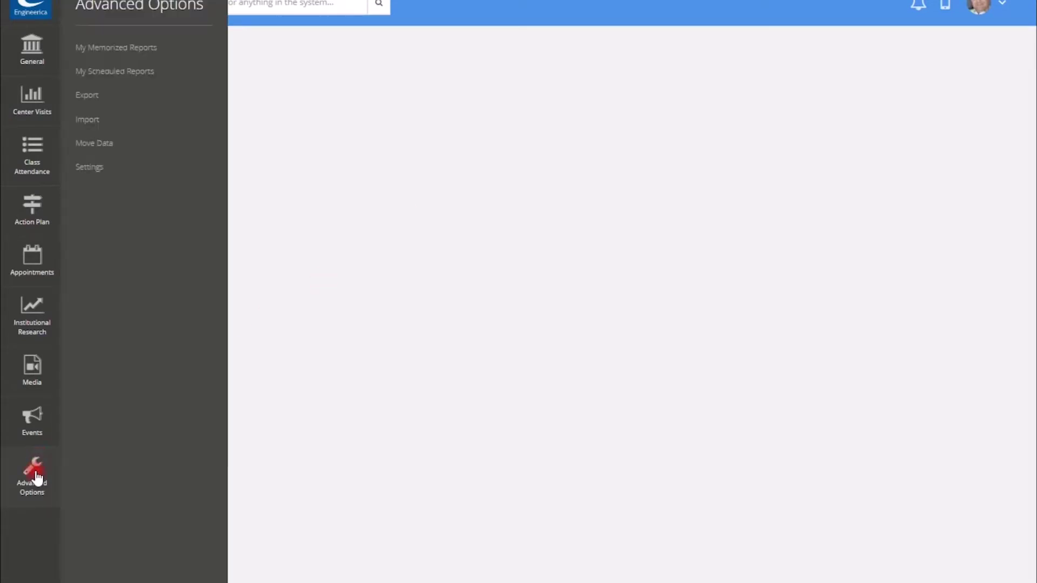
pyautogui.click(88, 166)
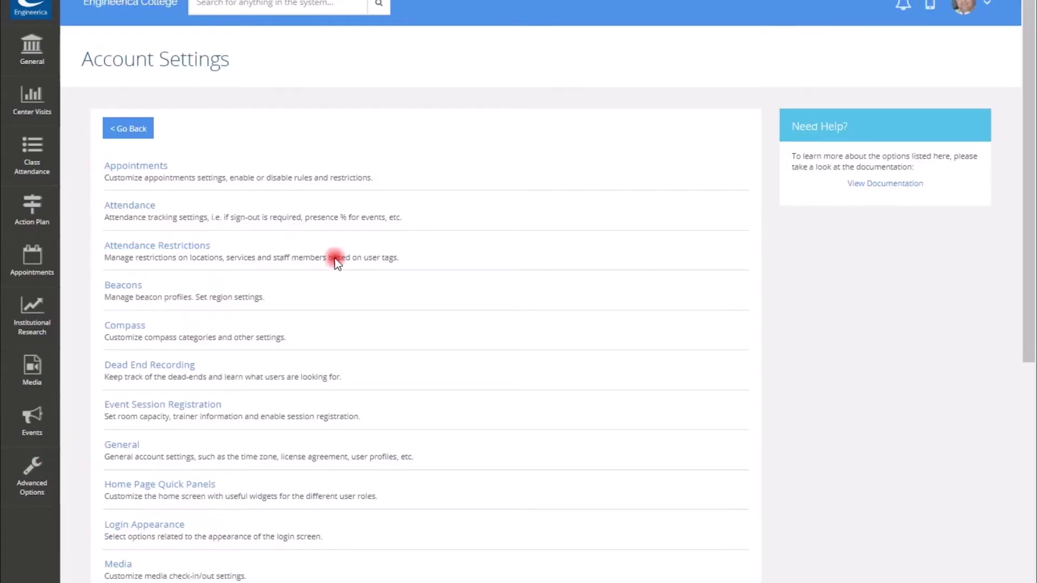
pyautogui.click(119, 444)
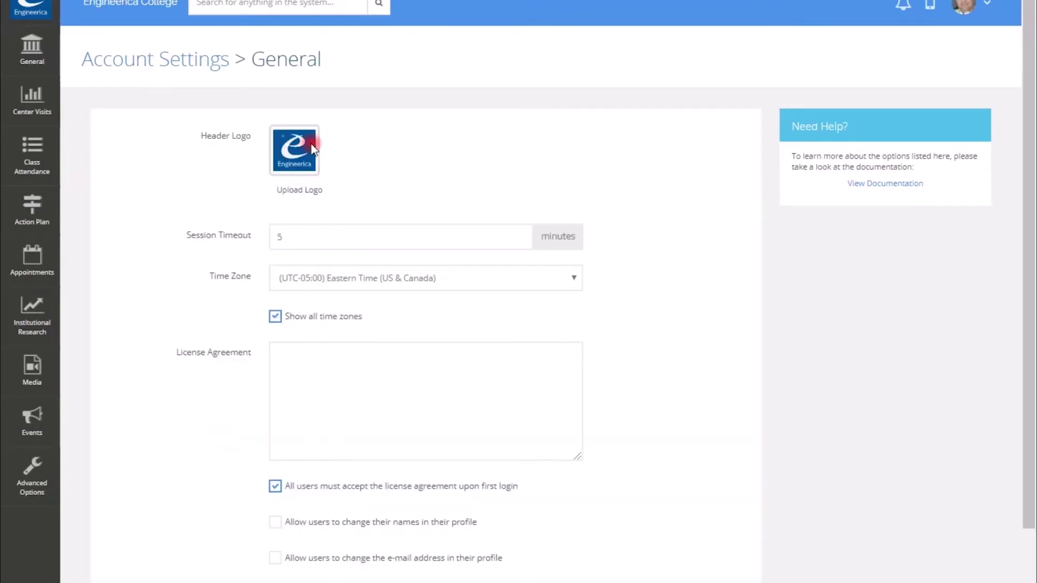
# - Examine the header logo upload, session timeout, time zone and license agreement fields in the General settings
pyautogui.click(297, 193)
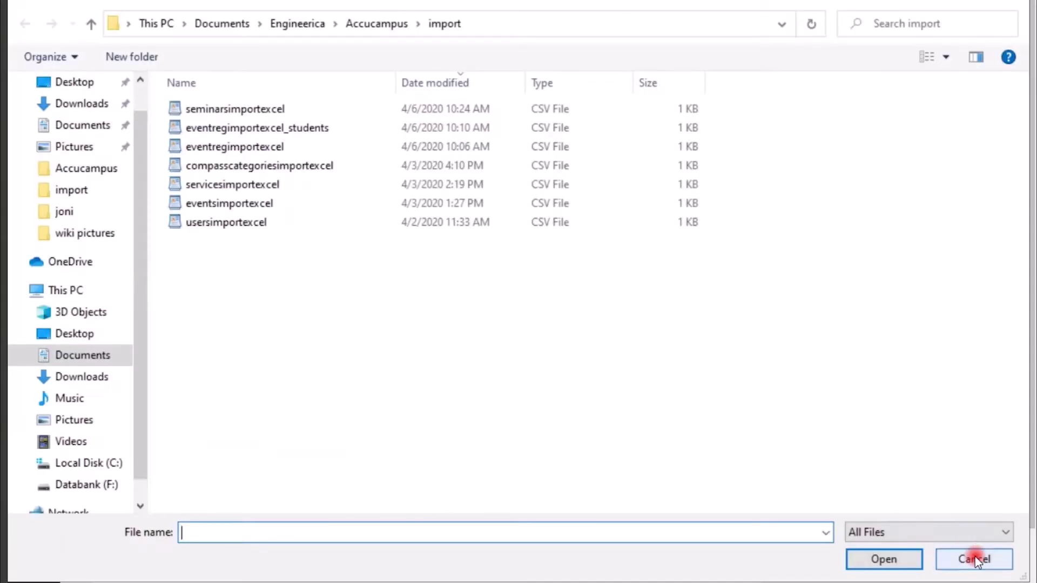
pyautogui.click(974, 560)
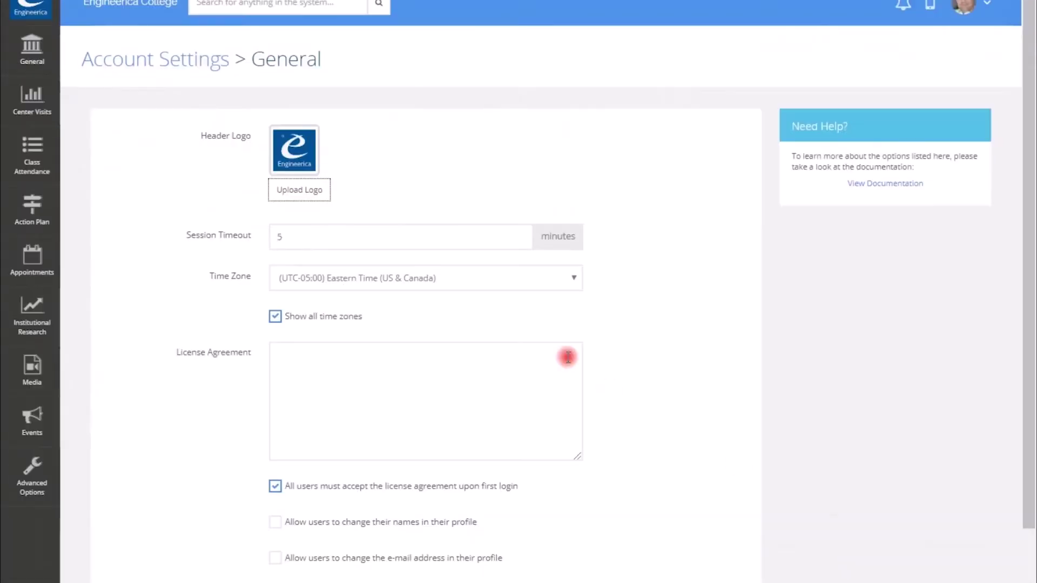
pyautogui.moveTo(307, 238); pyautogui.dragTo(275, 236)
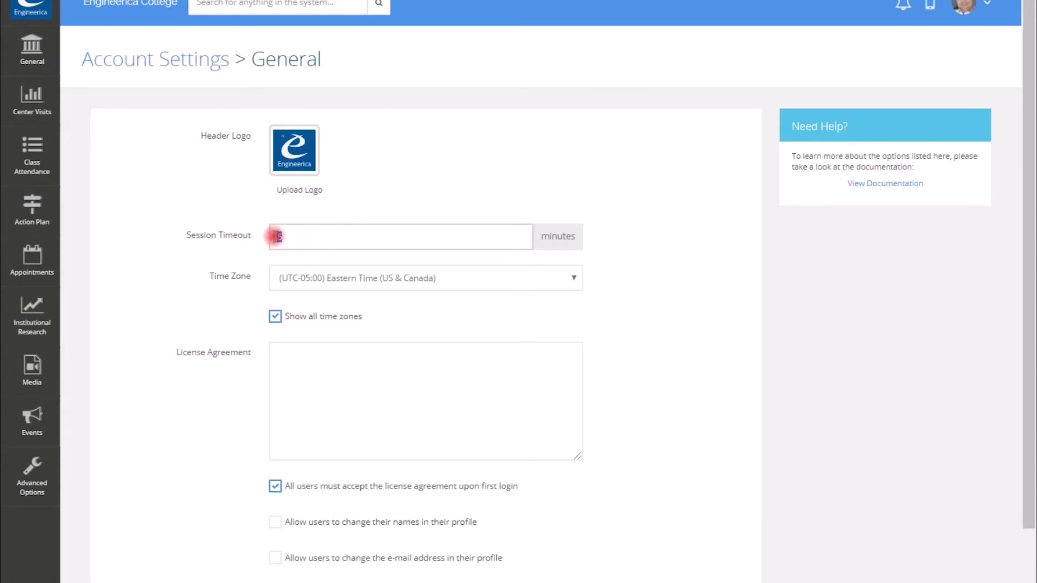
pyautogui.click(435, 275)
pyautogui.moveTo(579, 322); pyautogui.dragTo(581, 373)
pyautogui.click(744, 312)
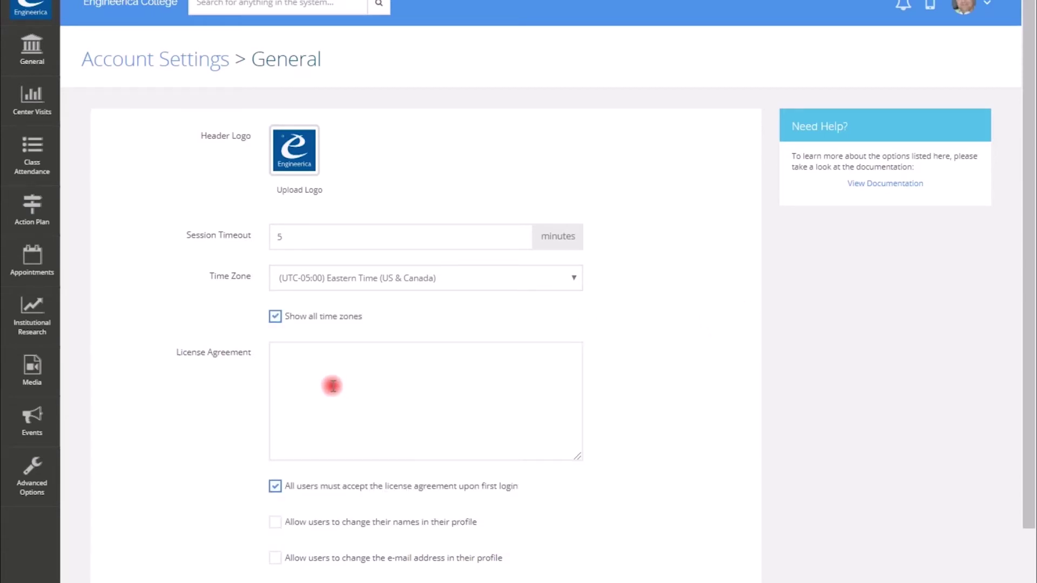
pyautogui.click(281, 355)
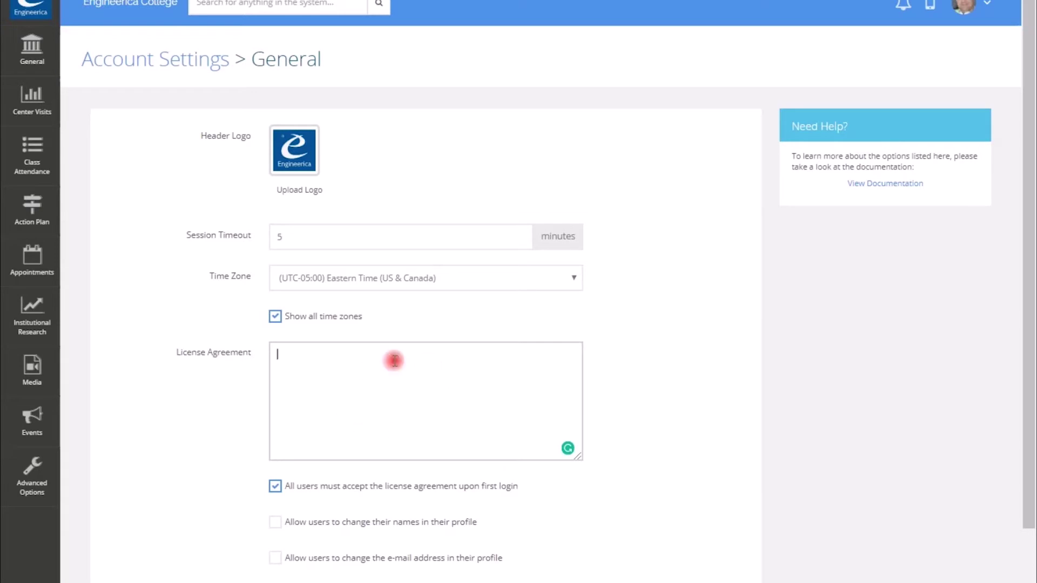
pyautogui.scroll(-2, 367, 405)
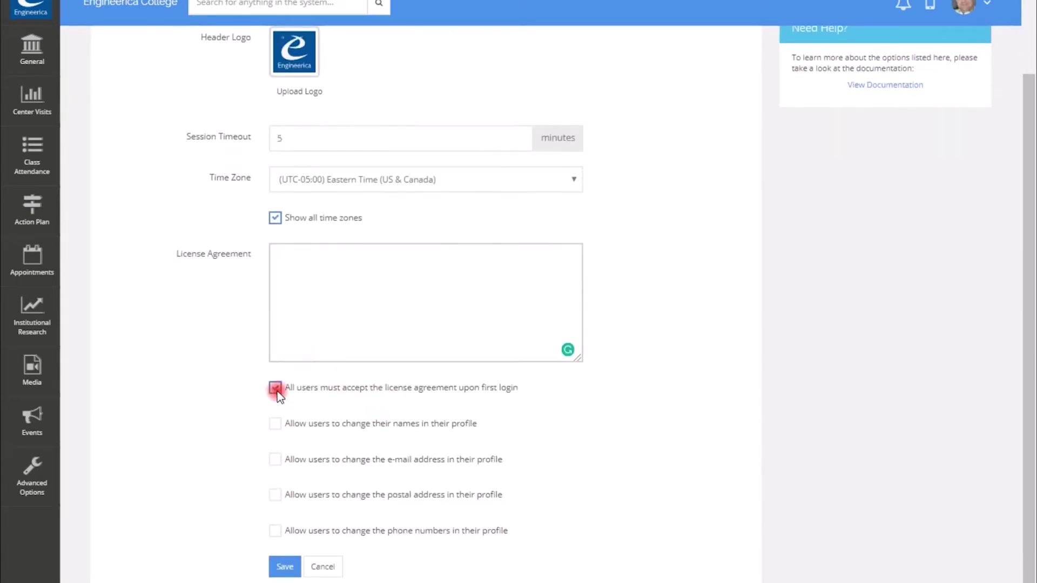
pyautogui.click(275, 388)
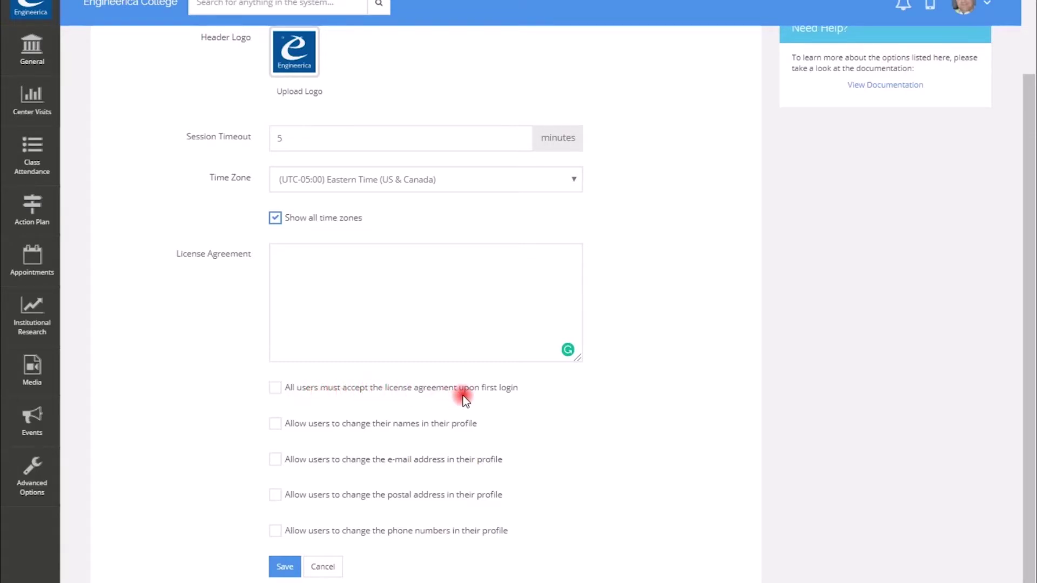
pyautogui.click(276, 388)
pyautogui.click(359, 288)
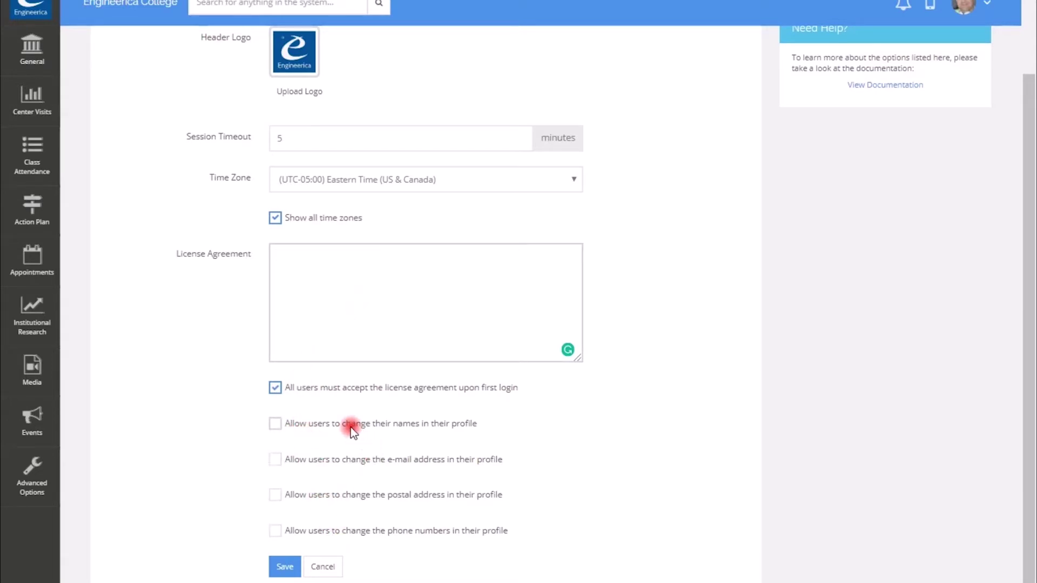
# - Allow users to change their names, e-mail address, postal address and phone numbers in their profile, and save the General settings
pyautogui.moveTo(405, 423); pyautogui.dragTo(412, 464)
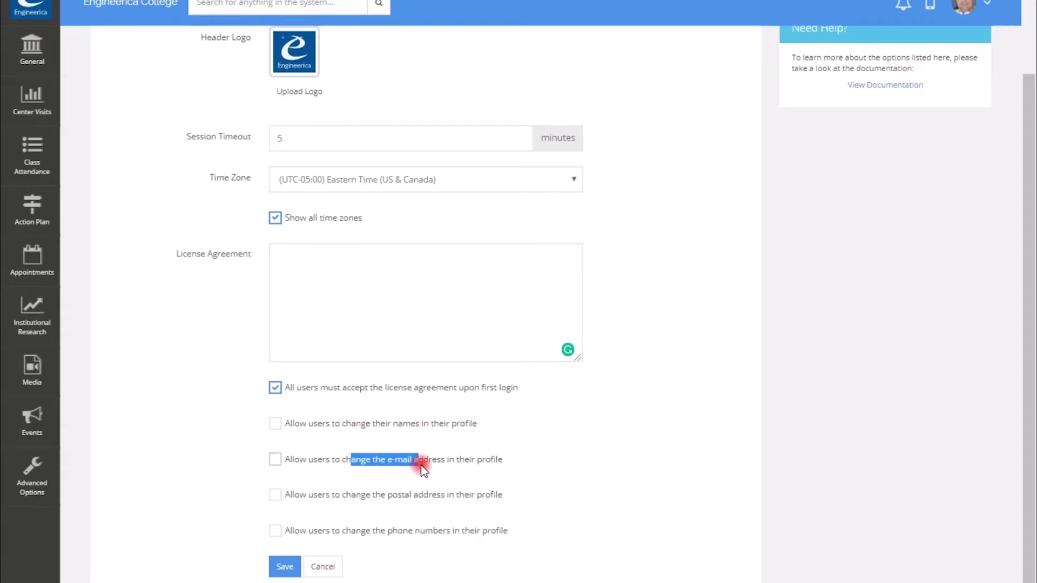
pyautogui.moveTo(354, 494); pyautogui.dragTo(424, 503)
pyautogui.moveTo(346, 526); pyautogui.dragTo(448, 530)
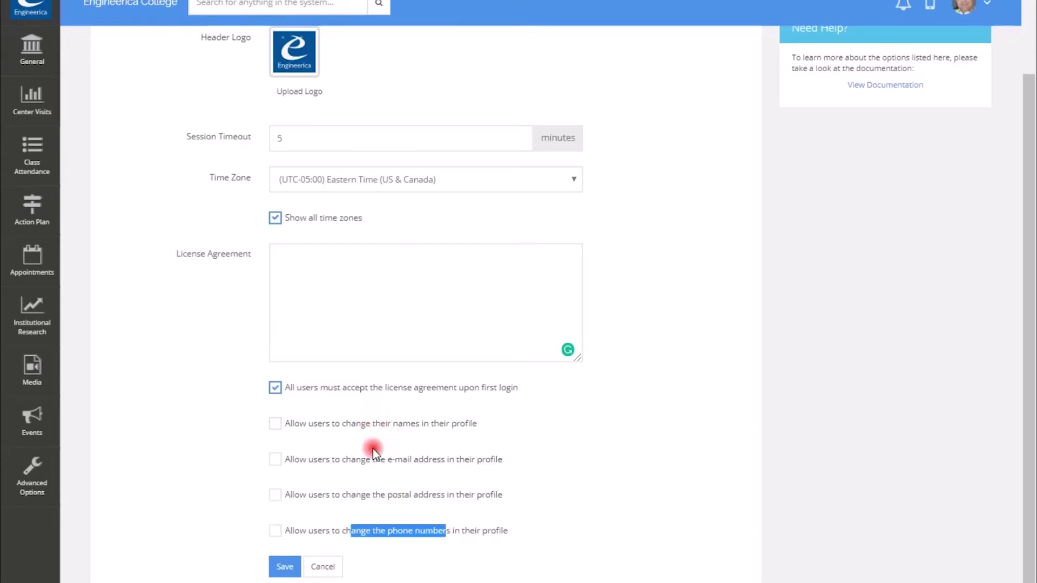
pyautogui.click(275, 531)
pyautogui.click(275, 459)
pyautogui.click(275, 424)
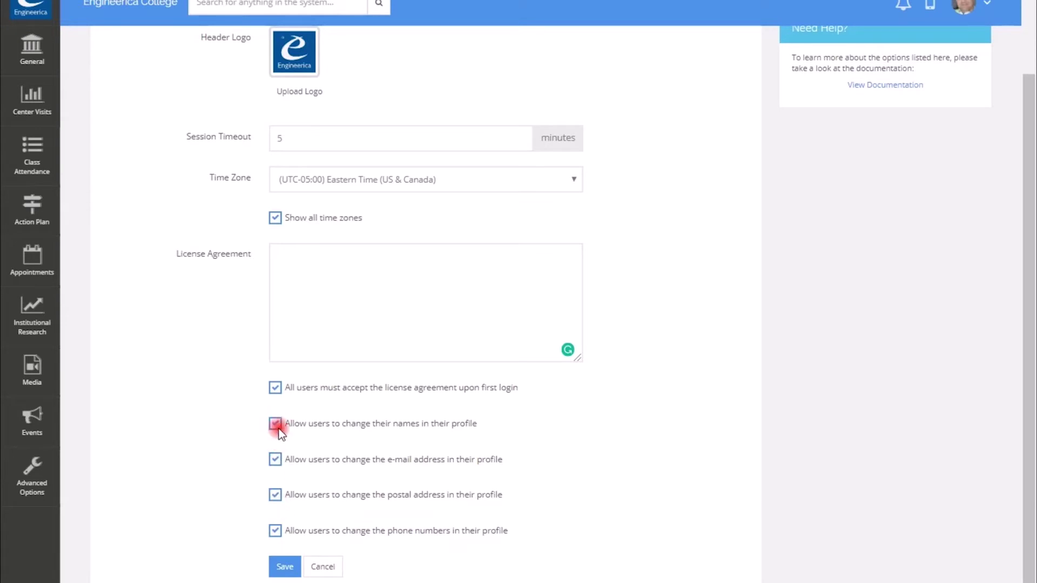
pyautogui.click(291, 572)
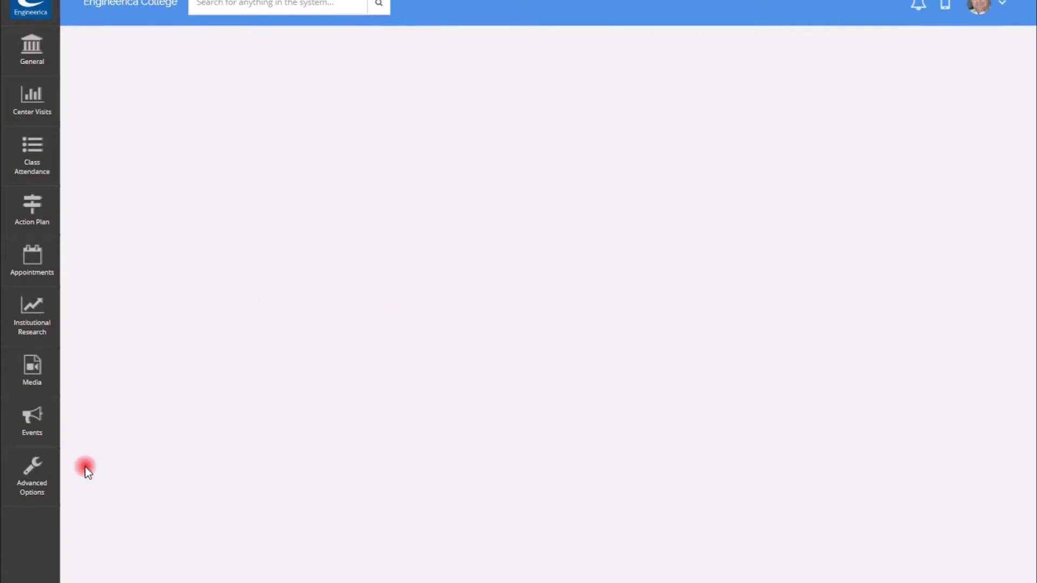
# - Open the Semesters page from the account settings
pyautogui.click(25, 493)
pyautogui.click(122, 177)
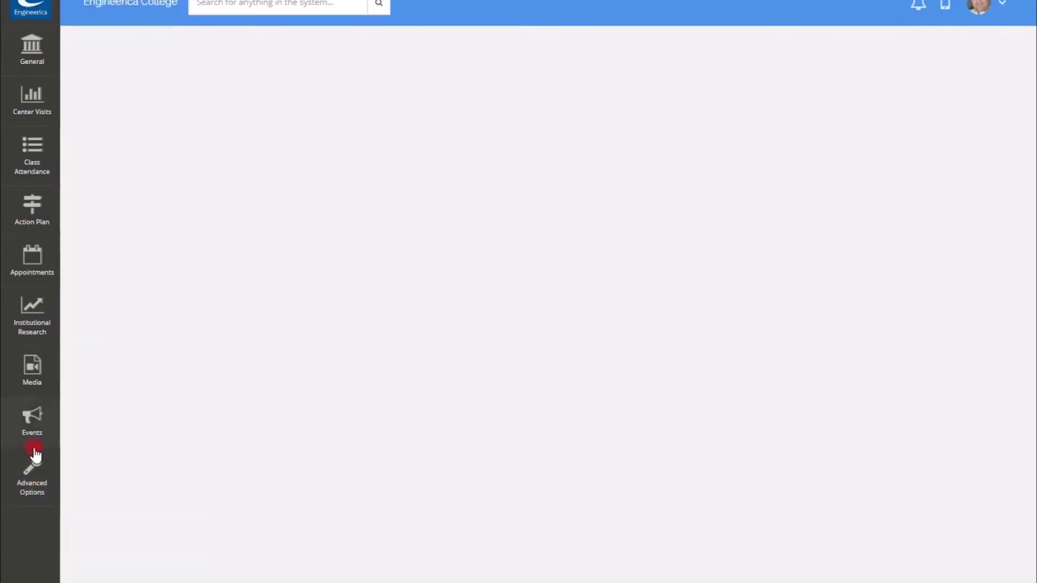
pyautogui.click(24, 476)
pyautogui.click(97, 171)
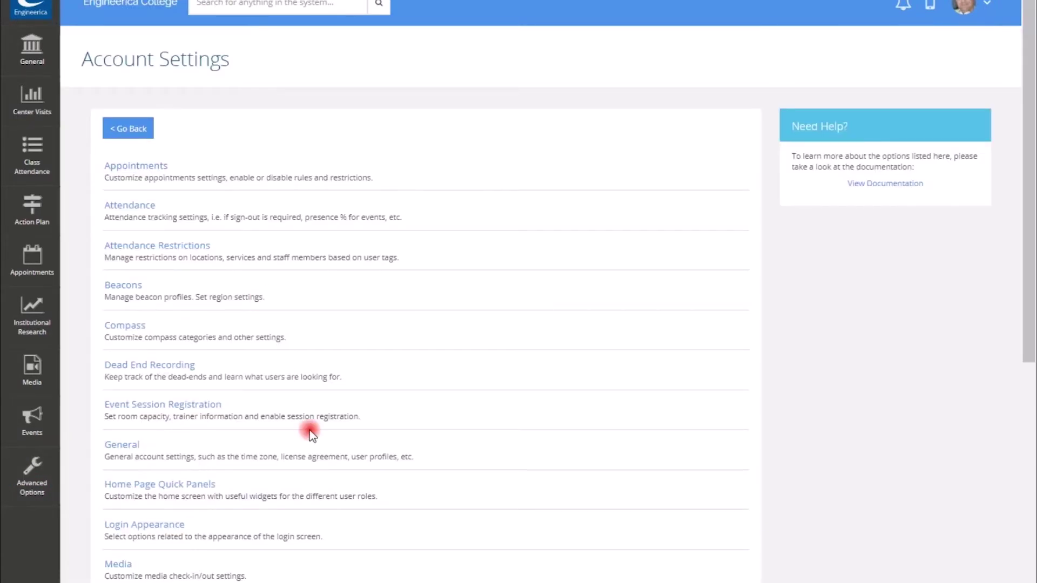
pyautogui.scroll(-6, 285, 404)
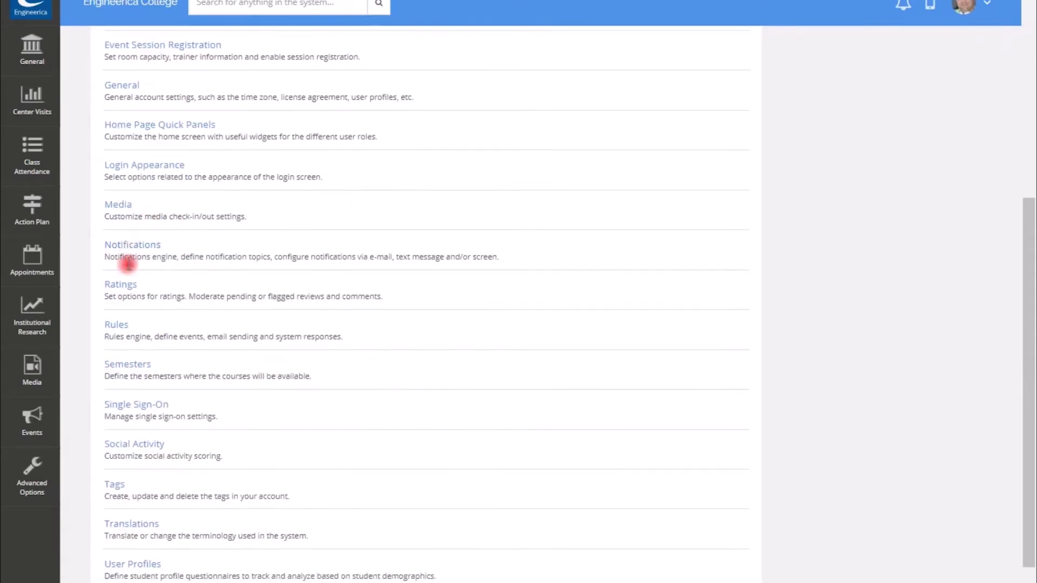
pyautogui.click(135, 365)
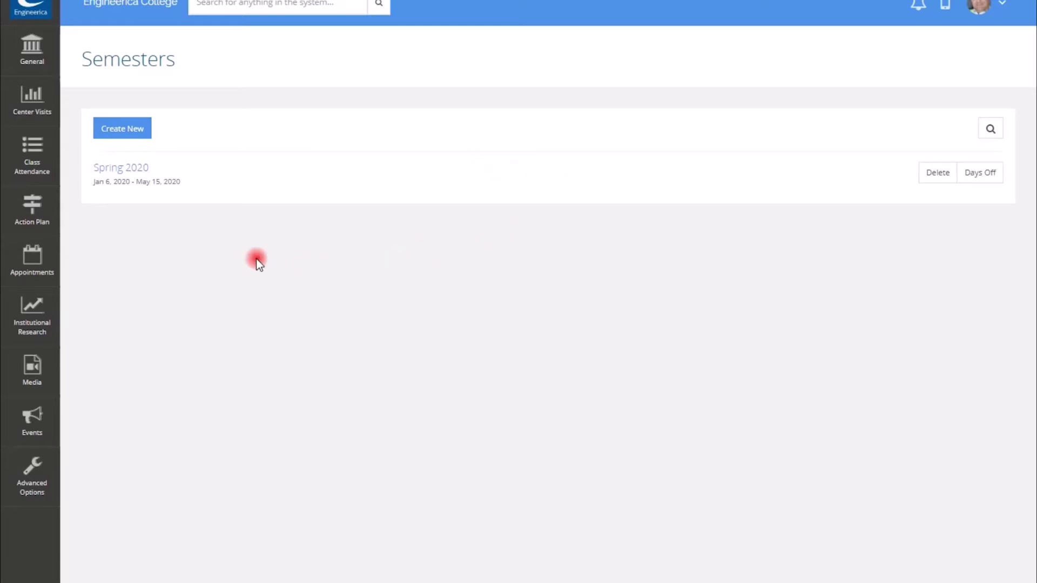
pyautogui.click(120, 132)
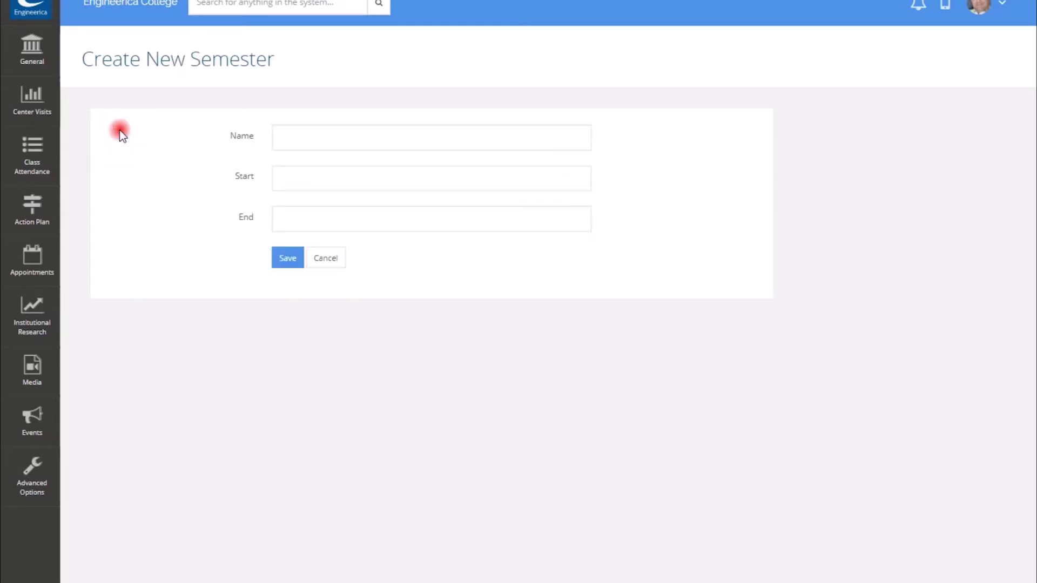
pyautogui.click(289, 135)
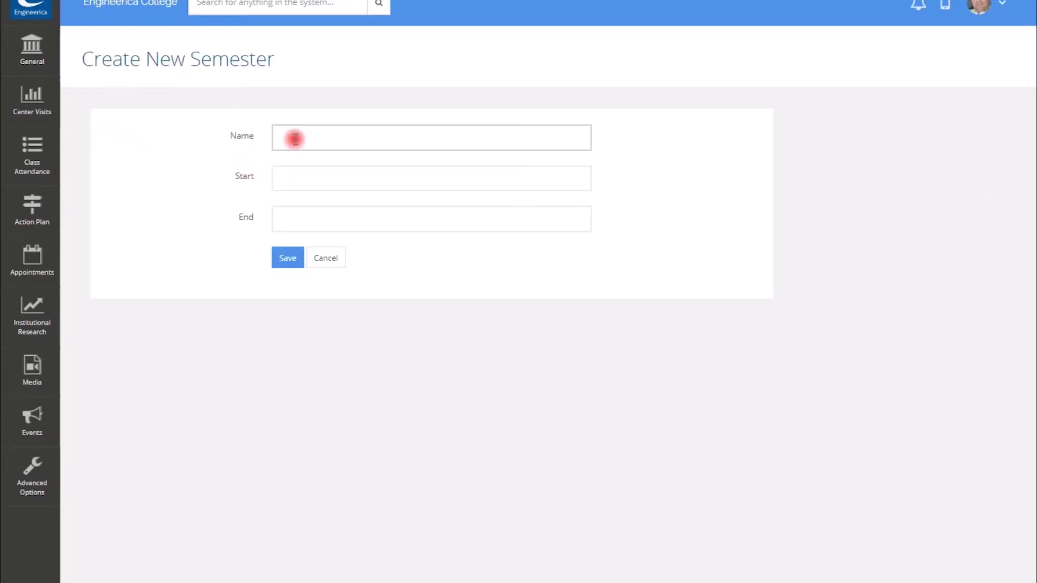
pyautogui.click(284, 182)
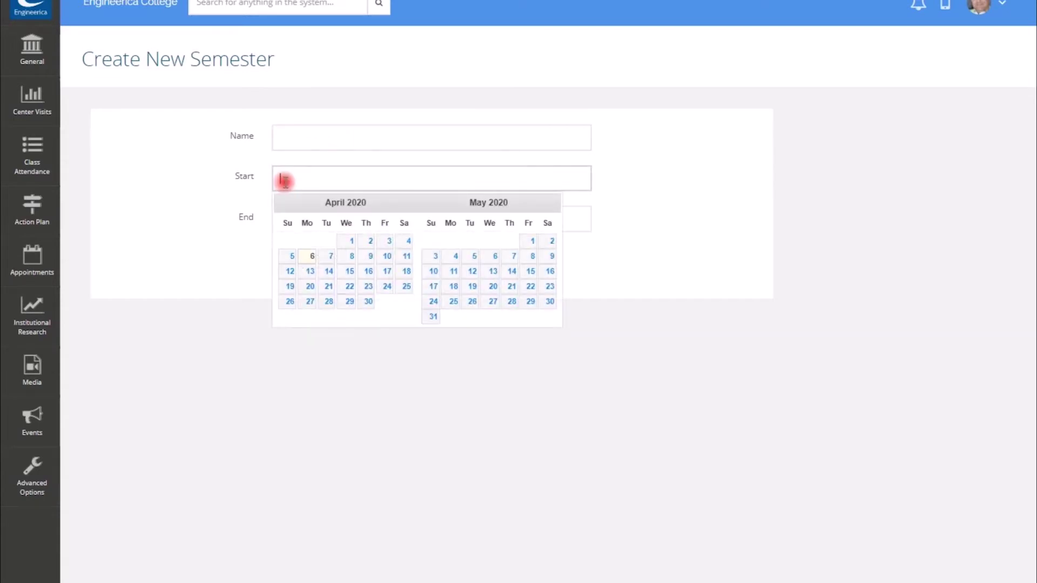
pyautogui.click(270, 218)
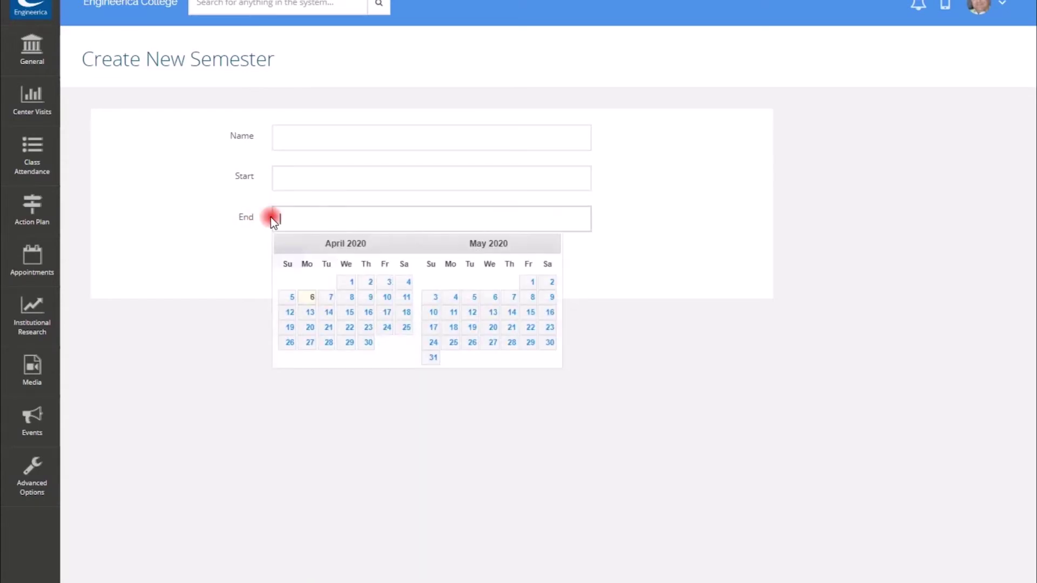
pyautogui.click(152, 263)
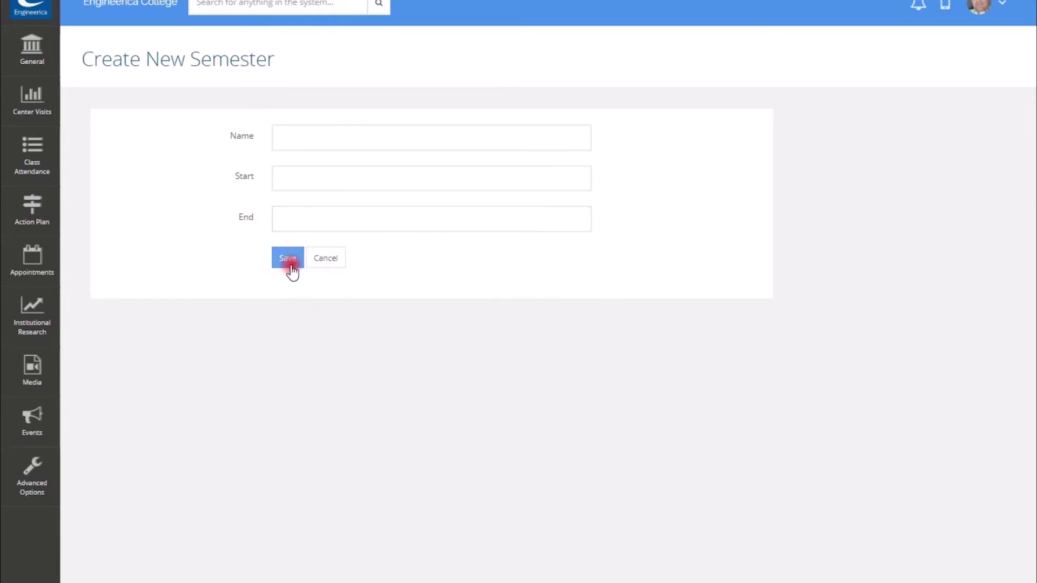
pyautogui.click(332, 262)
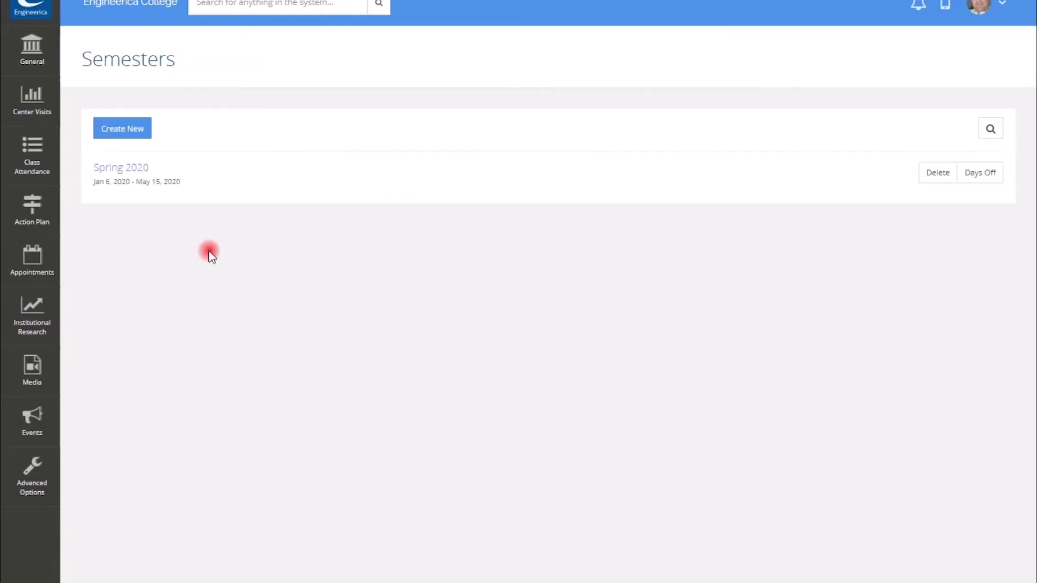
# - Examine the name, start date and end date of the Spring 2020 semester without editing them
pyautogui.click(135, 173)
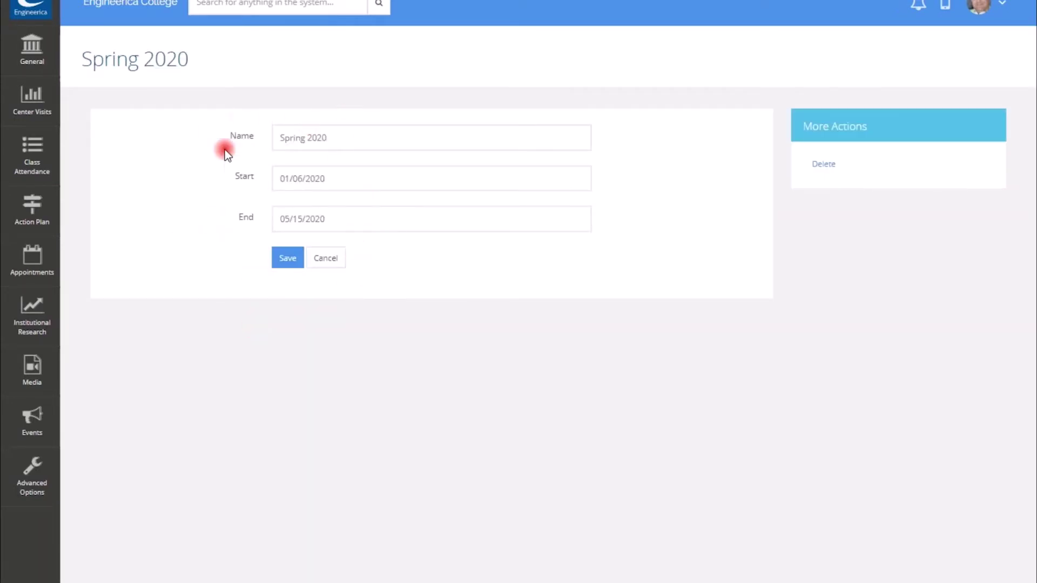
pyautogui.click(326, 260)
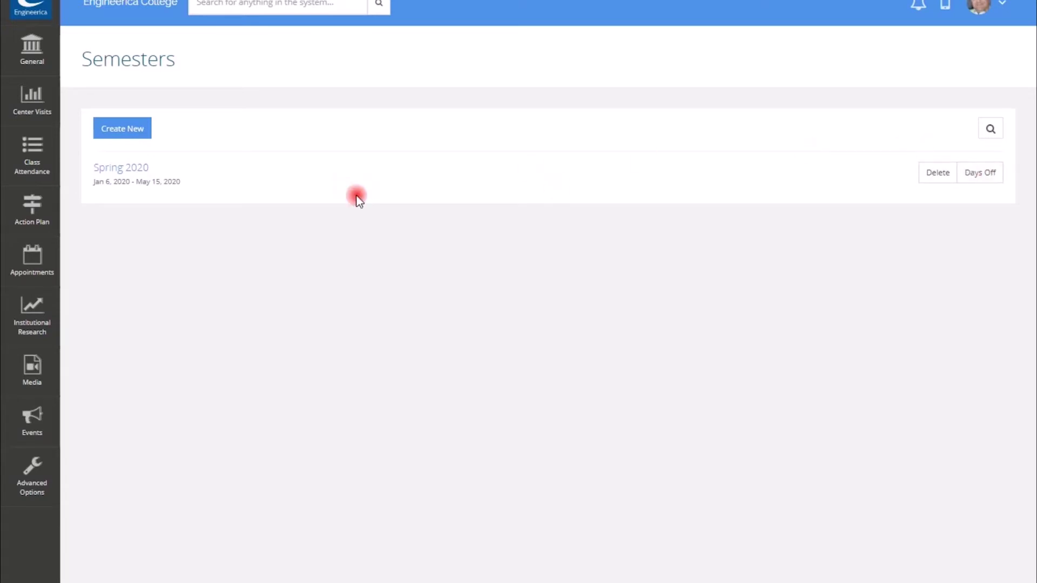
# - Try to add an unnamed day off dated 04/16/2020 to the Spring 2020 semester
pyautogui.click(980, 174)
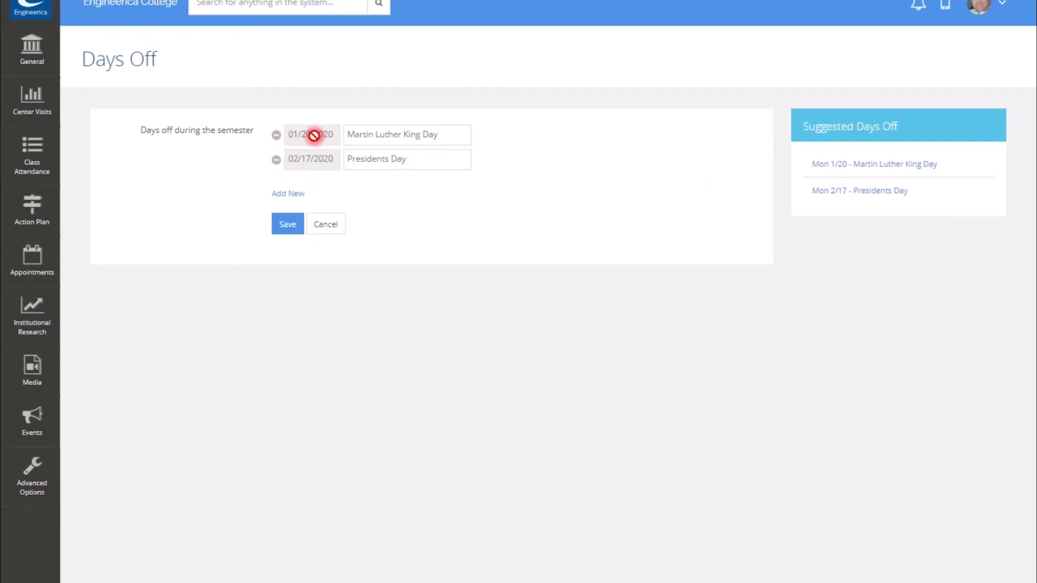
pyautogui.click(289, 194)
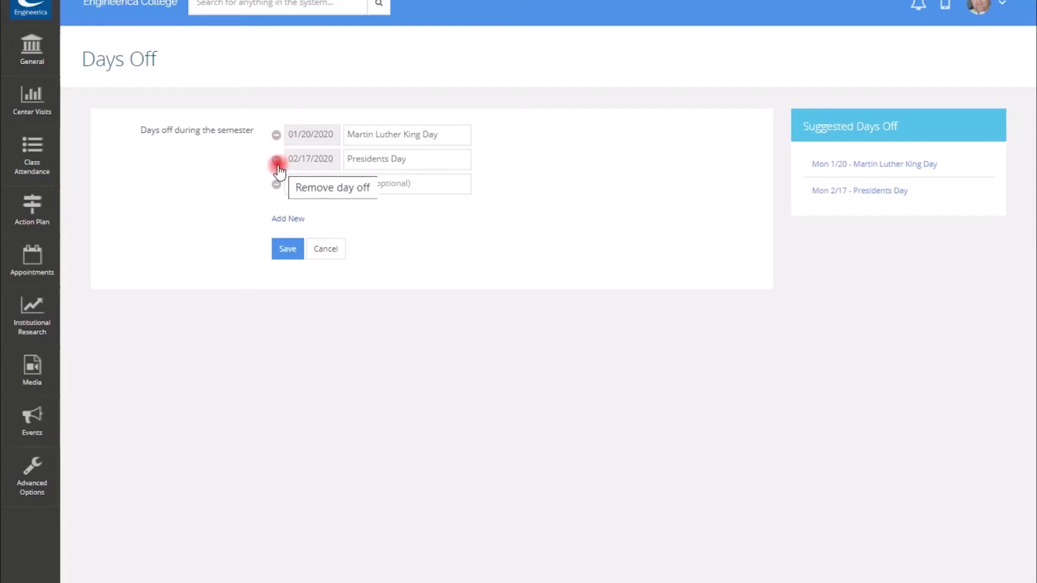
pyautogui.click(300, 184)
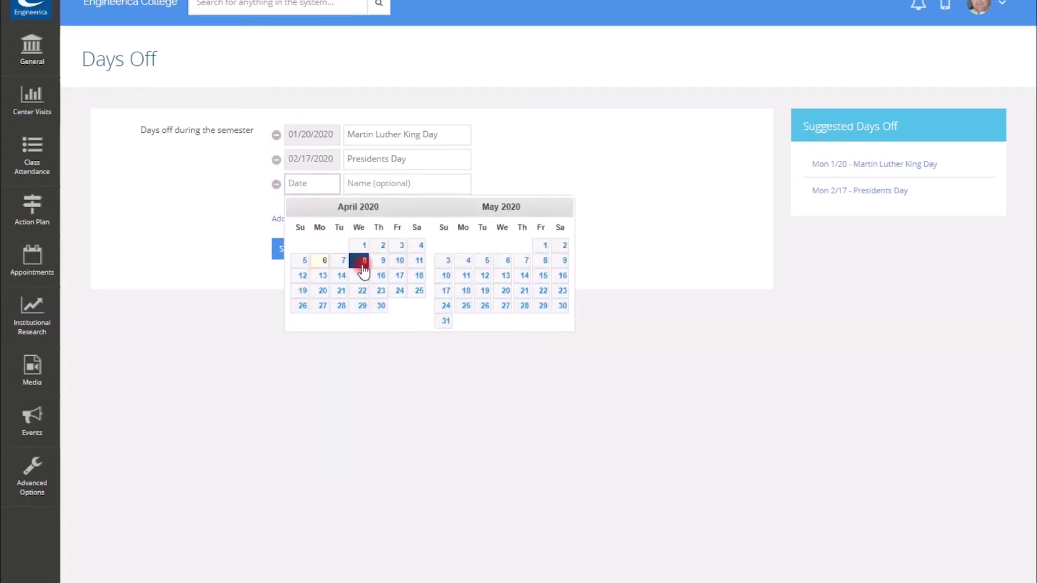
pyautogui.click(379, 274)
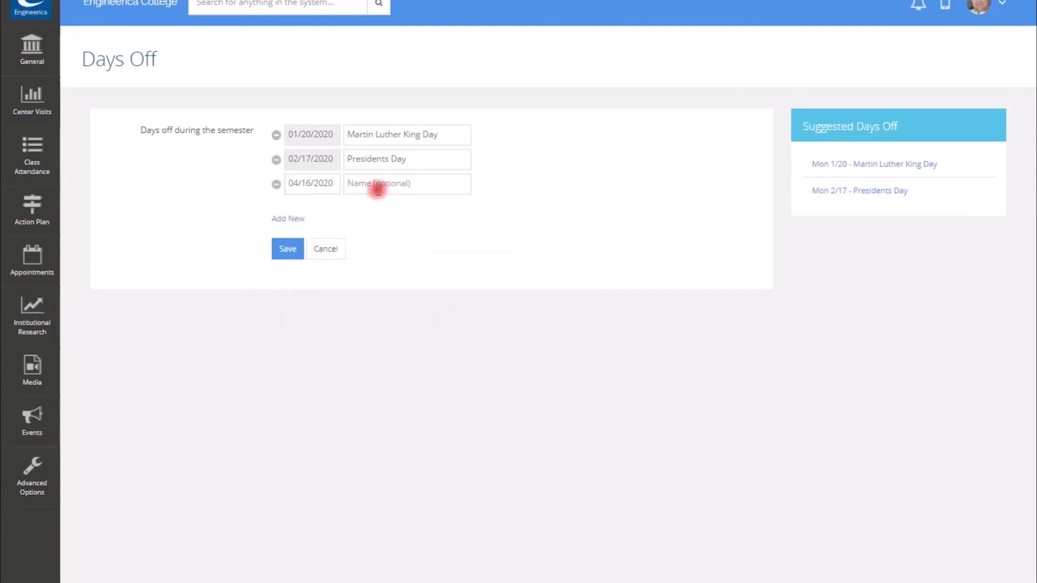
pyautogui.click(378, 186)
pyautogui.click(636, 184)
pyautogui.click(327, 250)
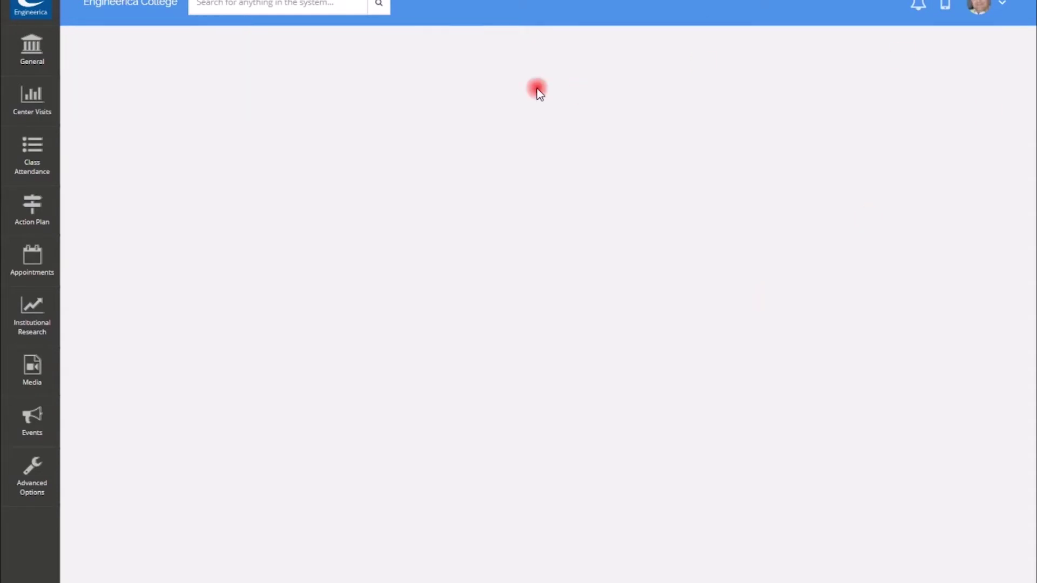
# - Open the Login Appearance page from the account settings
pyautogui.click(39, 487)
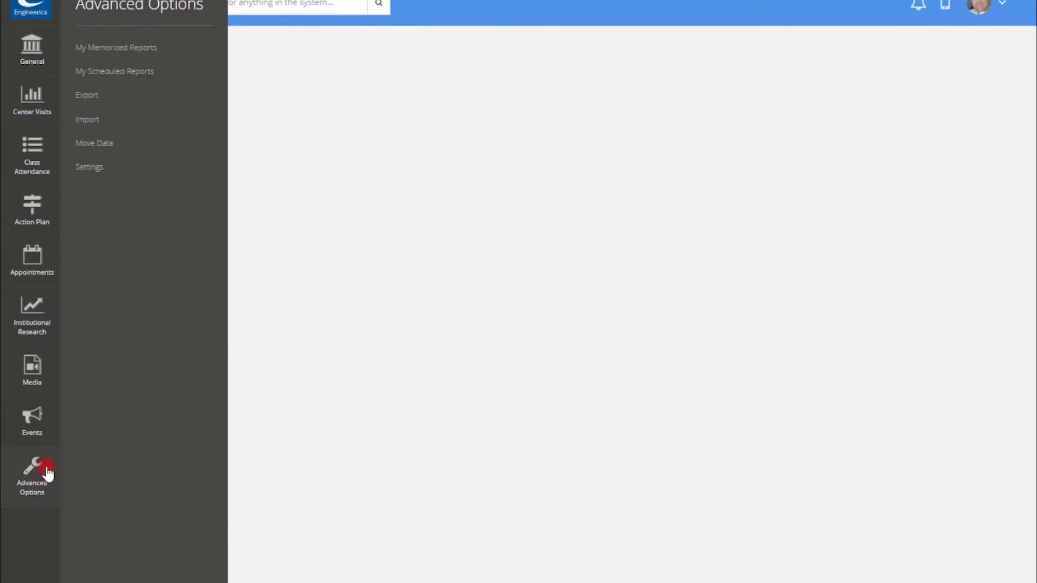
pyautogui.click(91, 168)
pyautogui.scroll(-5, 301, 324)
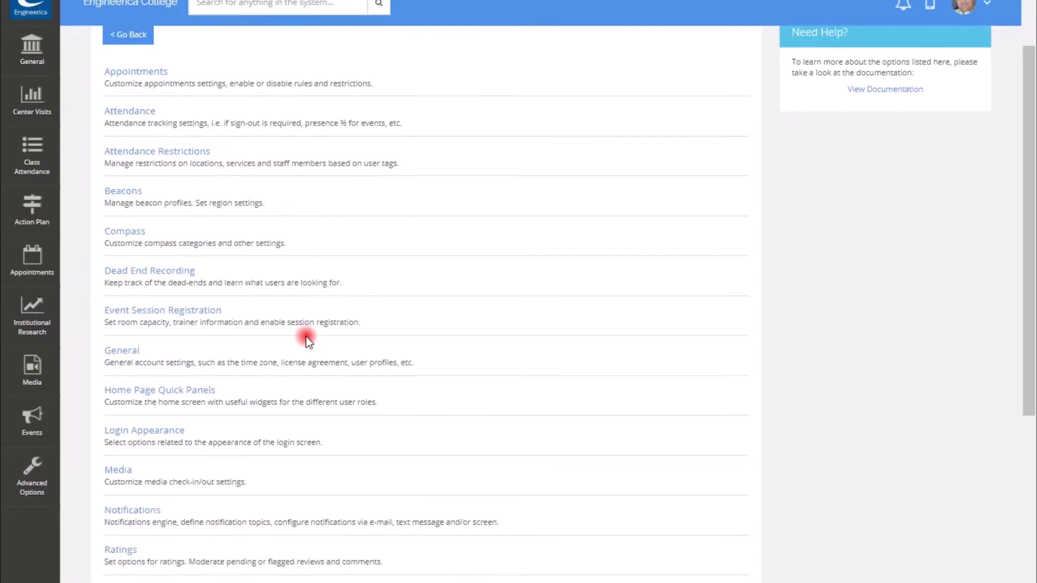
pyautogui.click(135, 257)
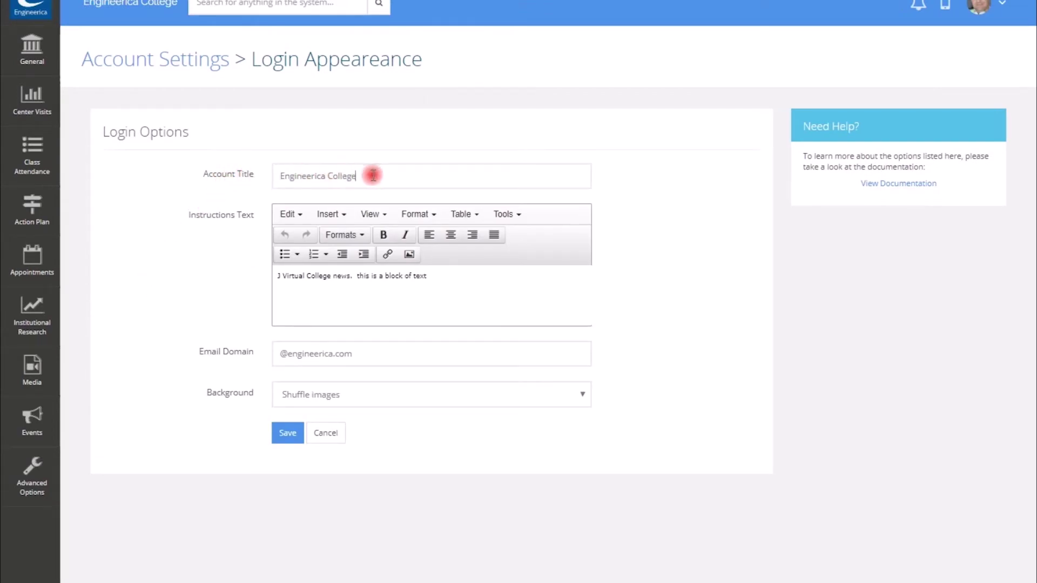
# - Examine the login page's account title, instructions text, email domain and available background options
pyautogui.moveTo(371, 171); pyautogui.dragTo(244, 177)
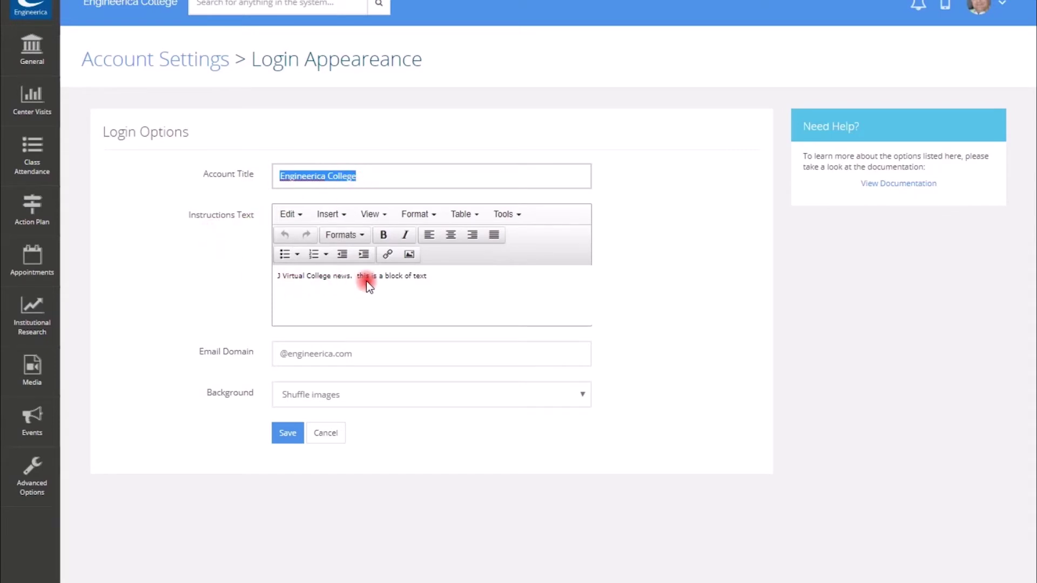
pyautogui.moveTo(427, 276); pyautogui.dragTo(245, 287)
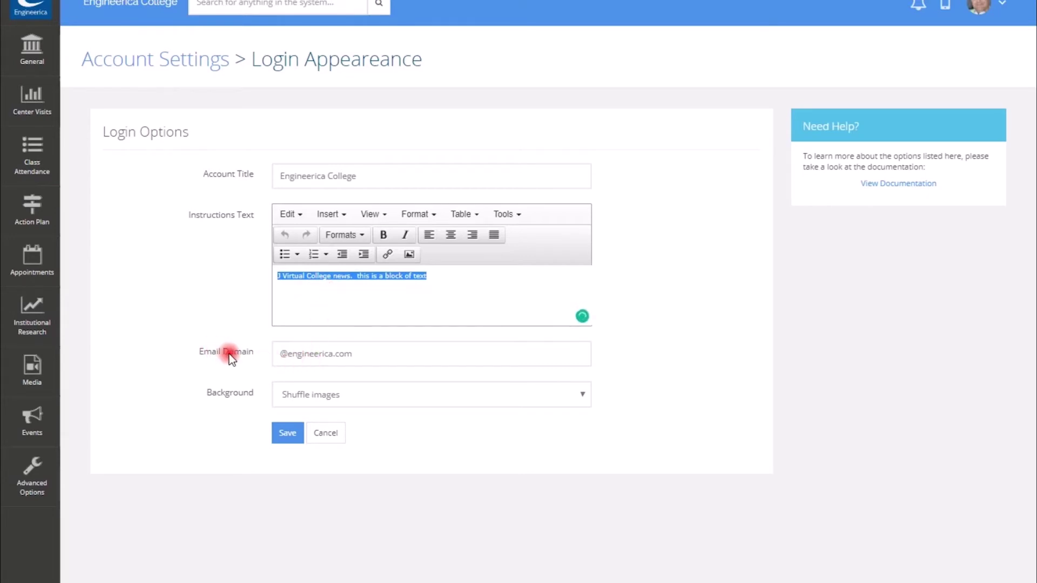
pyautogui.moveTo(352, 354); pyautogui.dragTo(221, 359)
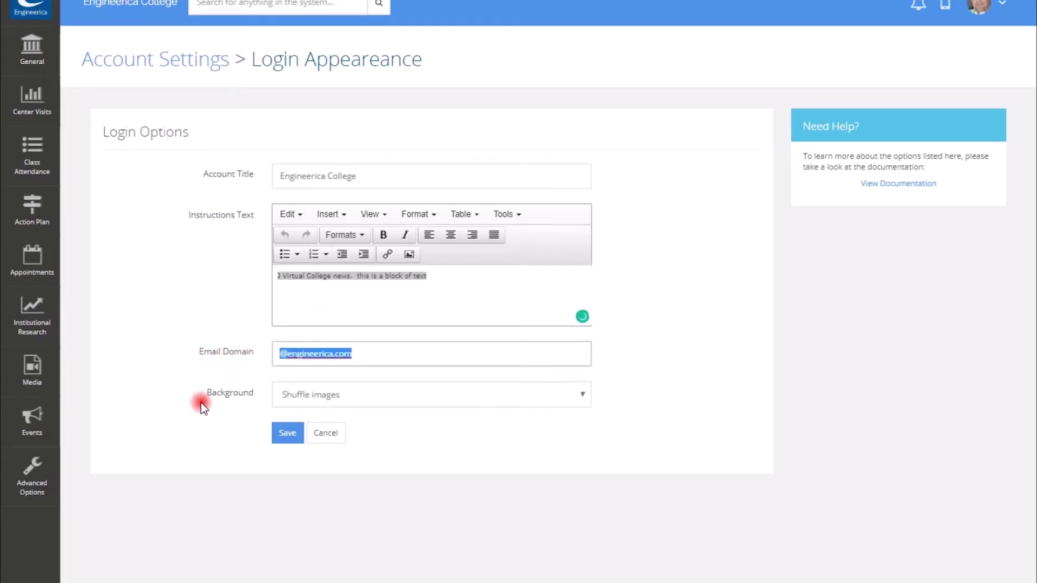
pyautogui.click(340, 395)
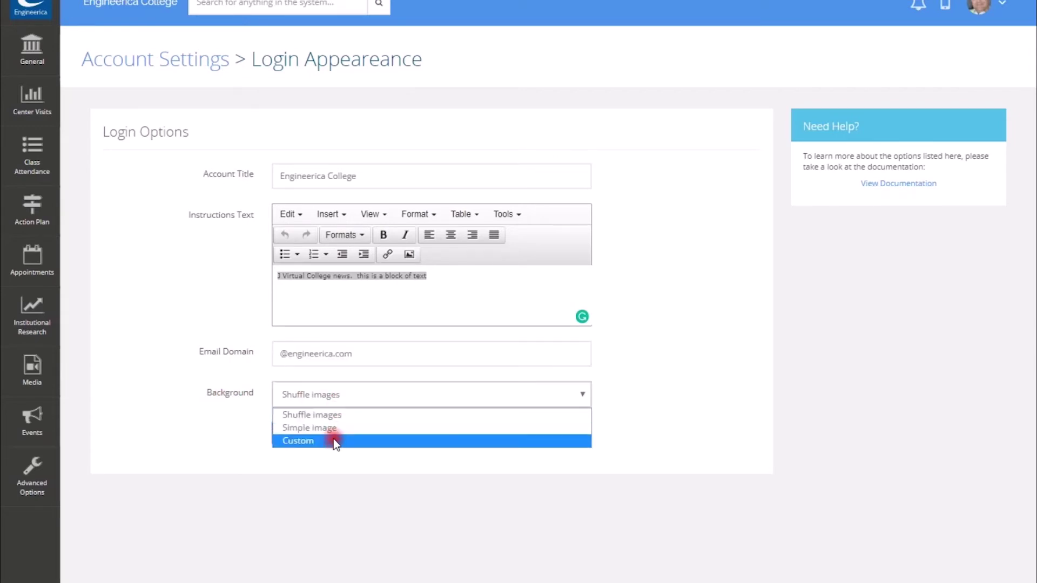
pyautogui.click(331, 425)
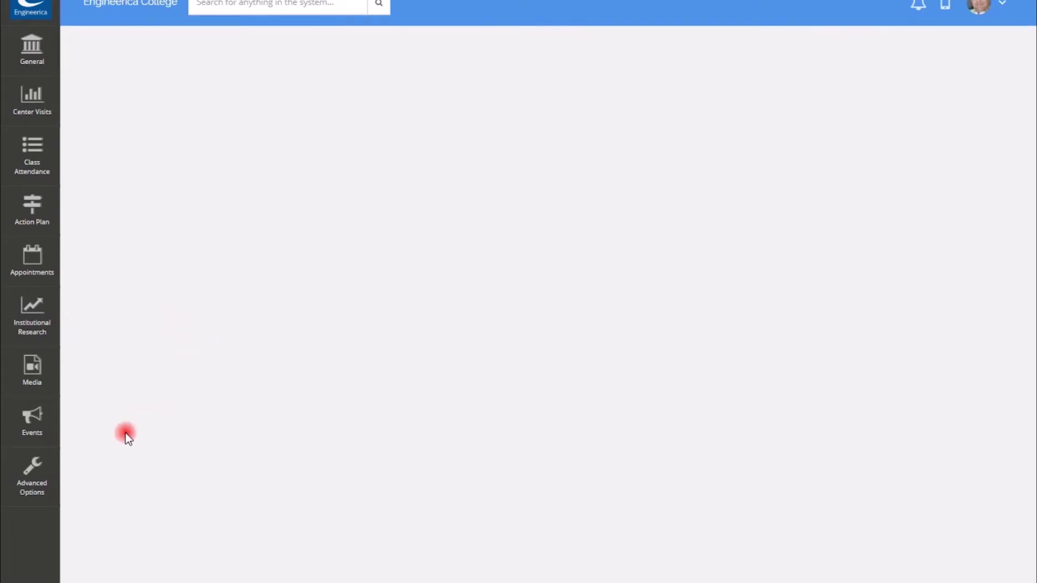
# - Open the User Roles page from the account settings
pyautogui.click(41, 484)
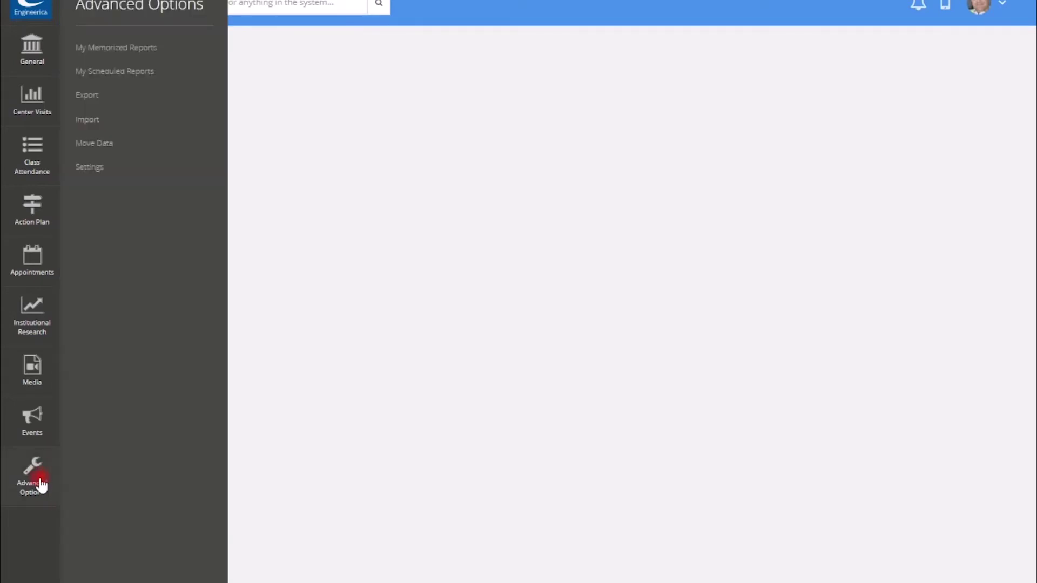
pyautogui.click(100, 171)
pyautogui.scroll(-9, 348, 514)
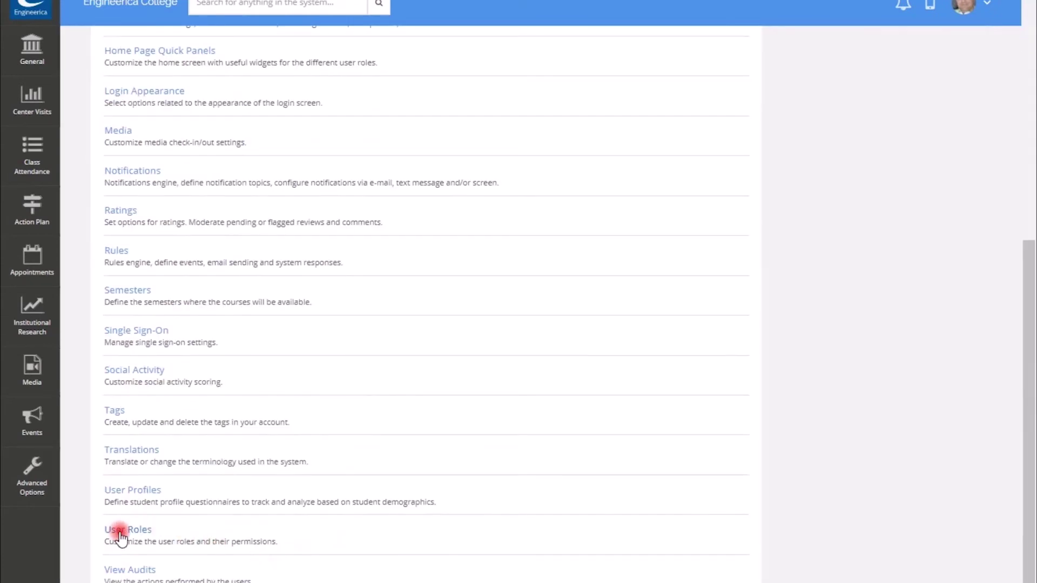
pyautogui.click(121, 532)
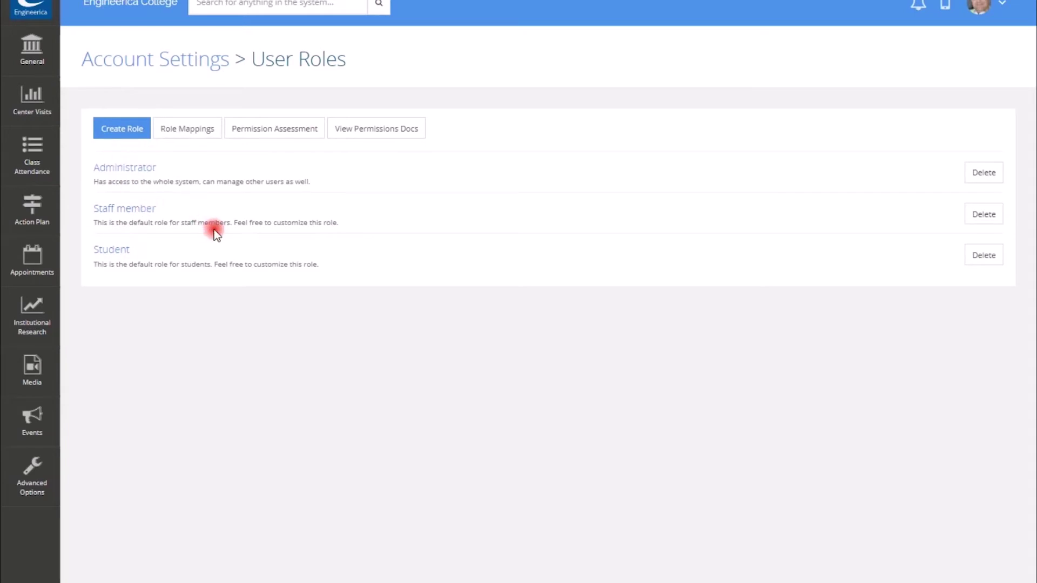
# - Open the form for a new user role and examine its title, description and the roles it can view or edit
pyautogui.click(116, 128)
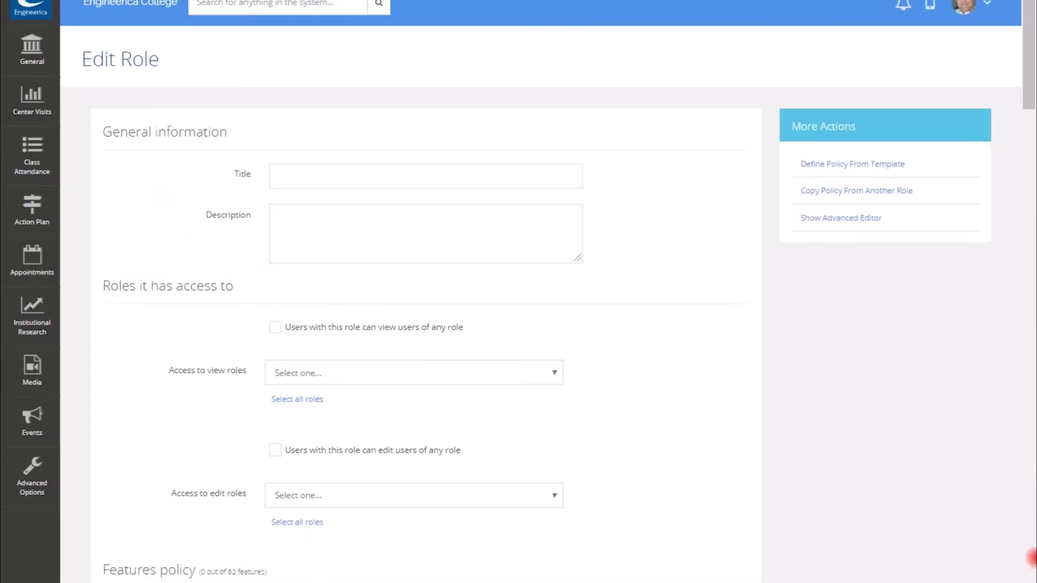
pyautogui.click(295, 174)
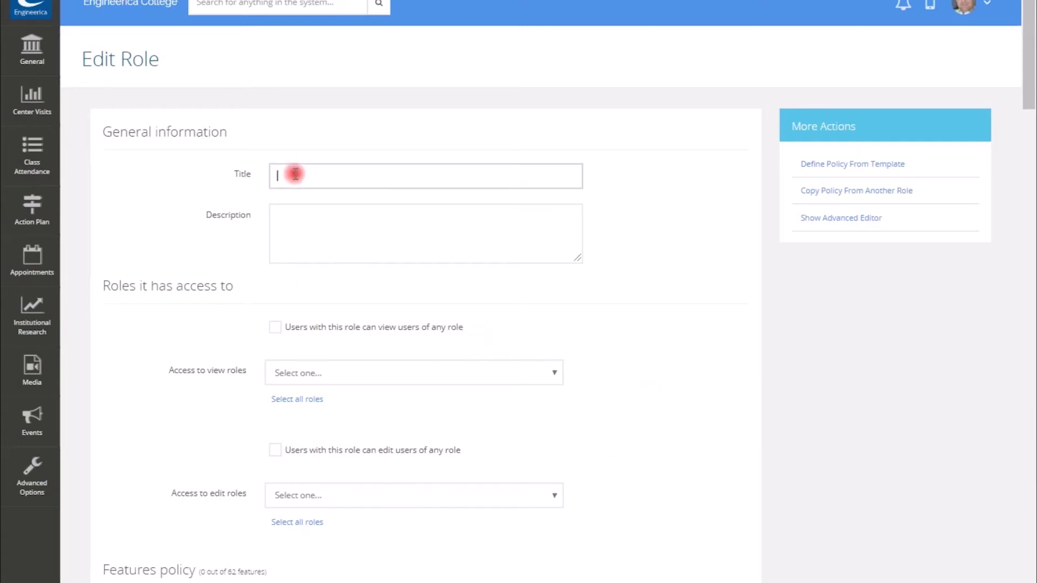
pyautogui.click(285, 231)
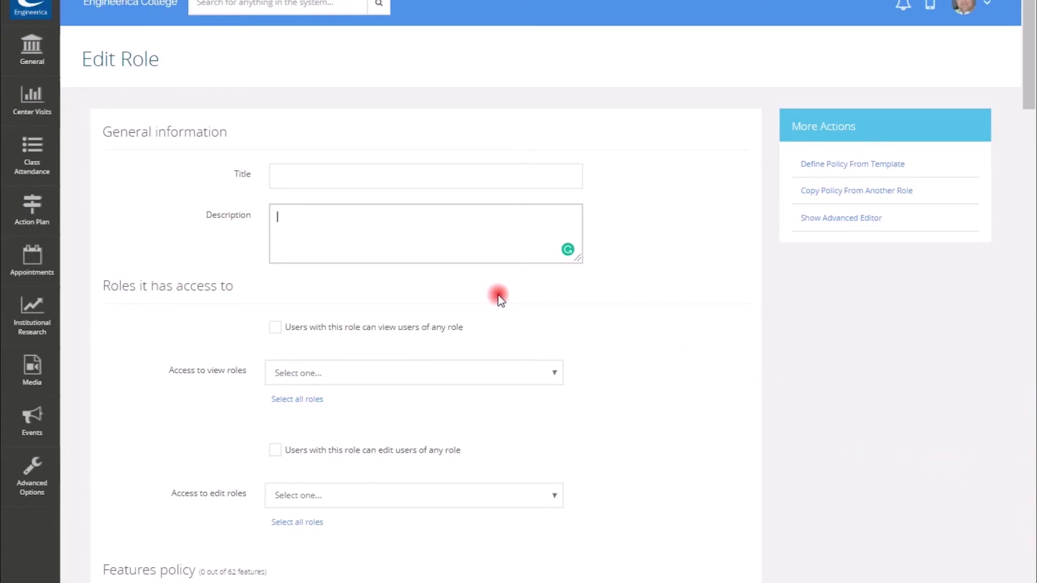
pyautogui.scroll(-3, 278, 311)
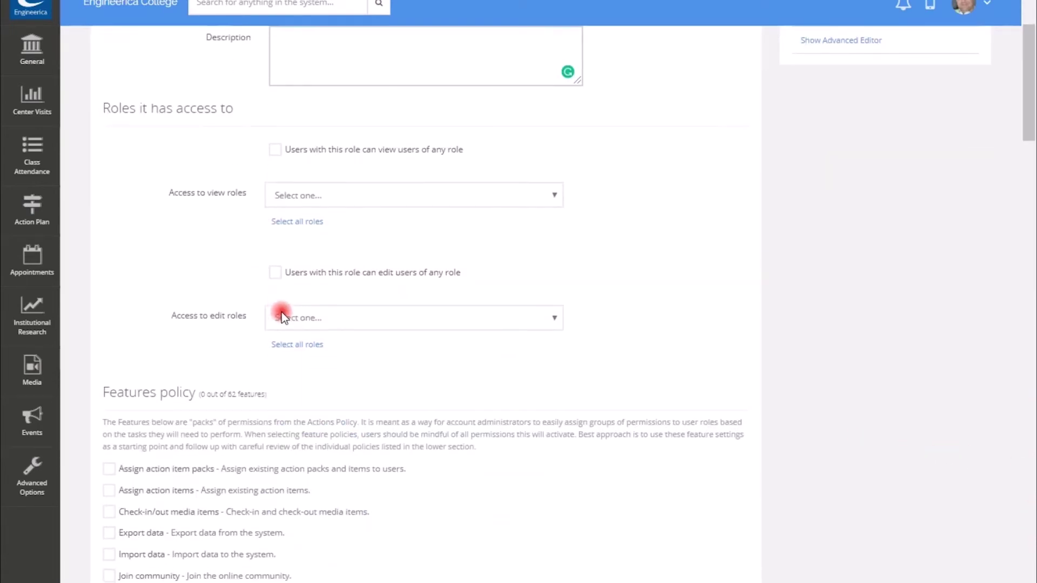
pyautogui.click(303, 195)
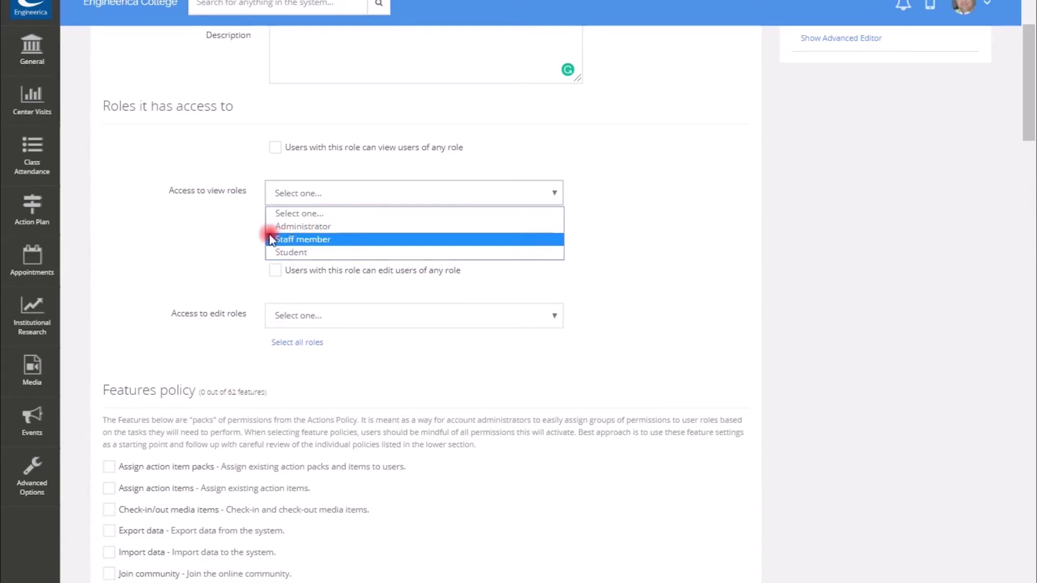
pyautogui.click(213, 253)
pyautogui.scroll(-3, 221, 256)
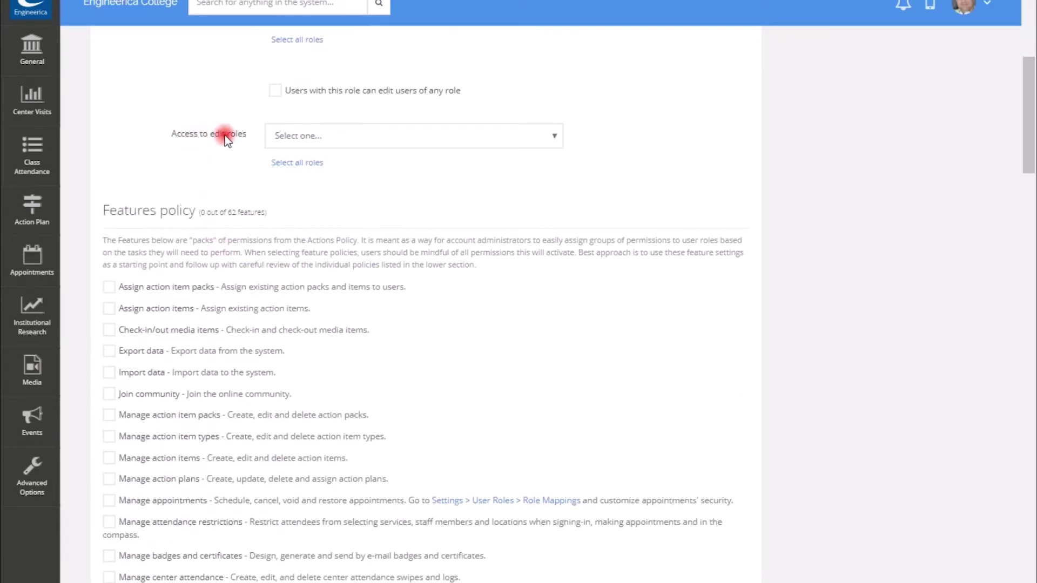
pyautogui.click(294, 135)
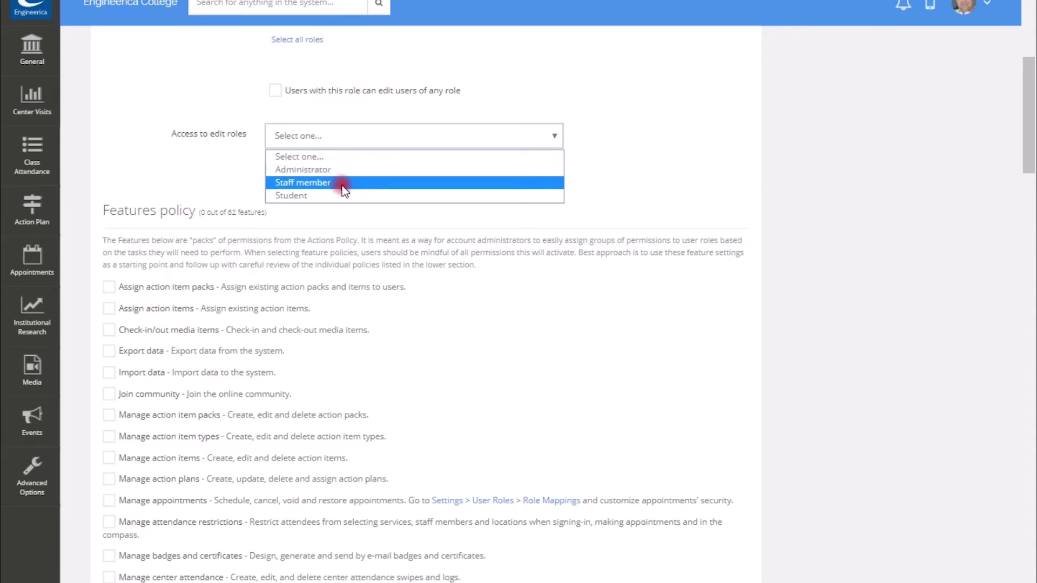
pyautogui.click(162, 162)
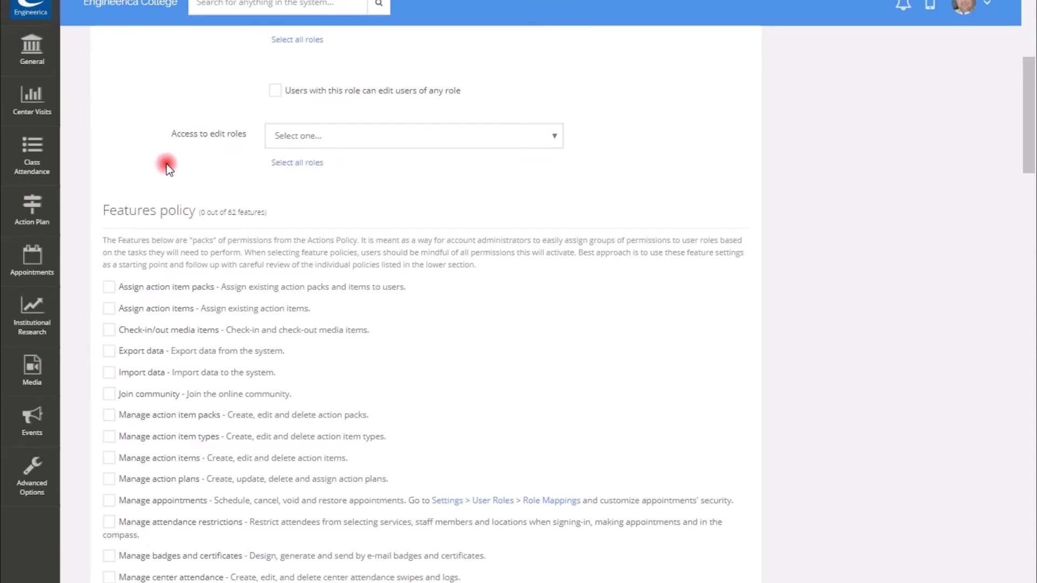
# - Examine the permission packs listed under Features policy for the new role
pyautogui.scroll(-3, 165, 152)
pyautogui.scroll(2, 162, 135)
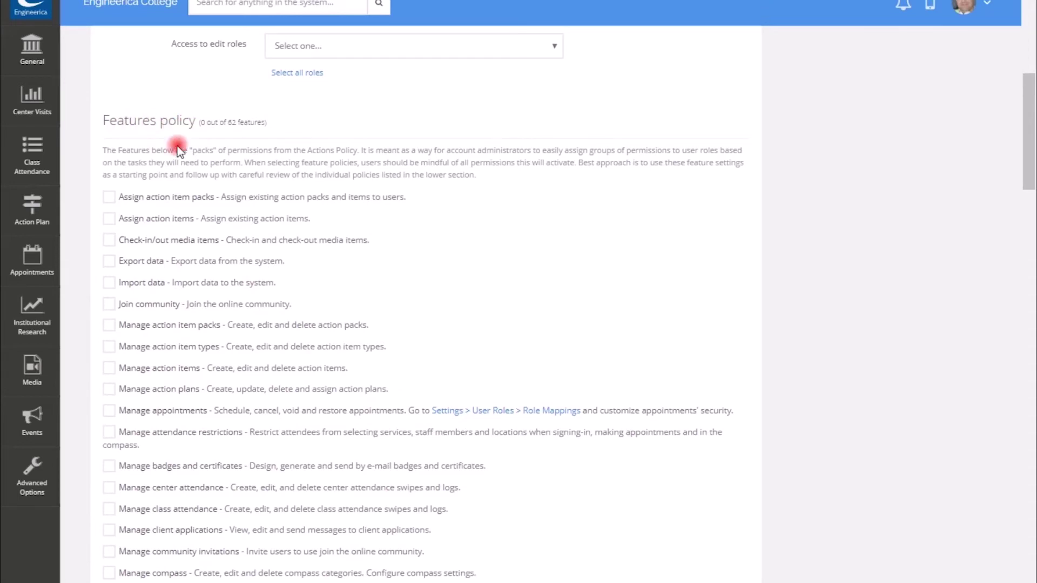
pyautogui.scroll(-1, 208, 404)
pyautogui.scroll(-10, 207, 404)
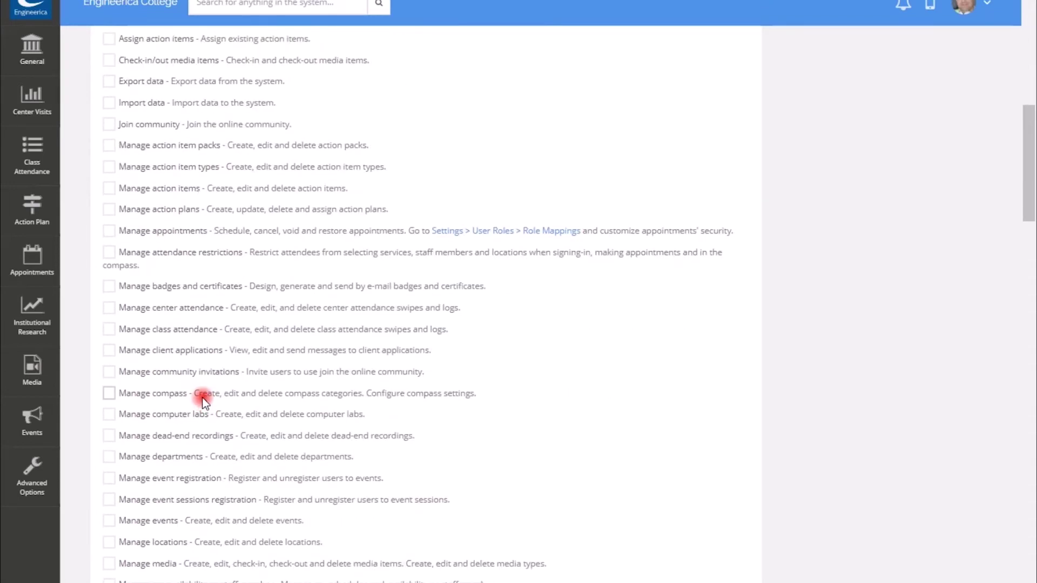
pyautogui.scroll(-7, 191, 400)
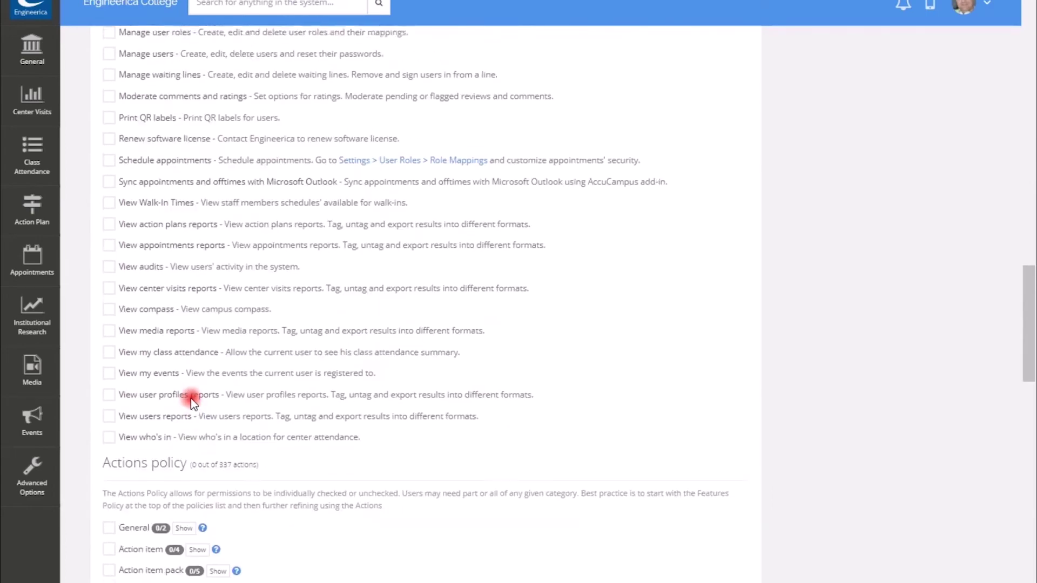
pyautogui.scroll(7, 190, 401)
pyautogui.scroll(7, 190, 397)
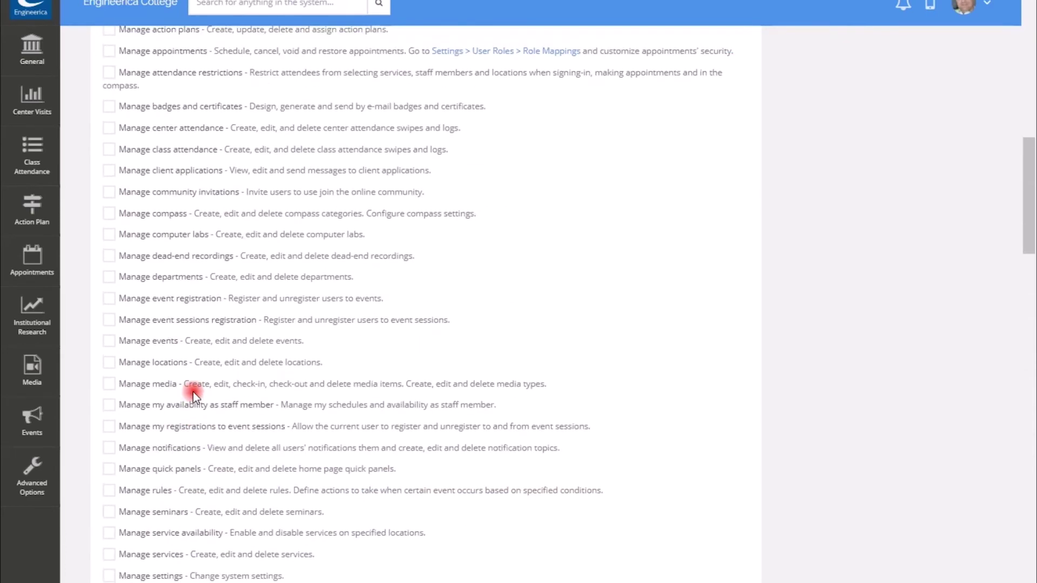
# - Examine the Actions policy section and its permission categories in the new role form
pyautogui.scroll(-16, 193, 391)
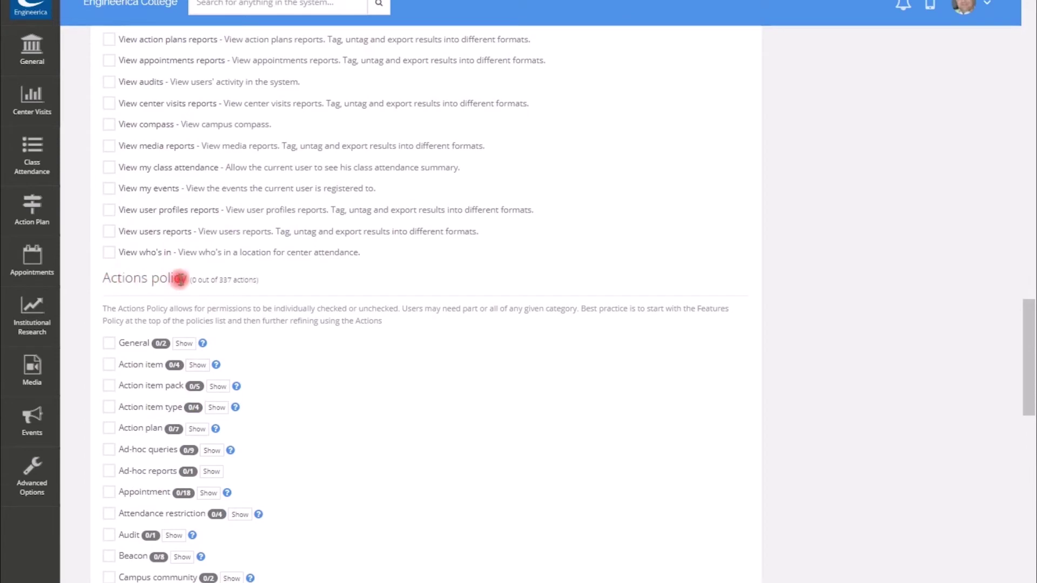
pyautogui.scroll(-1, 173, 287)
pyautogui.scroll(-3, 176, 287)
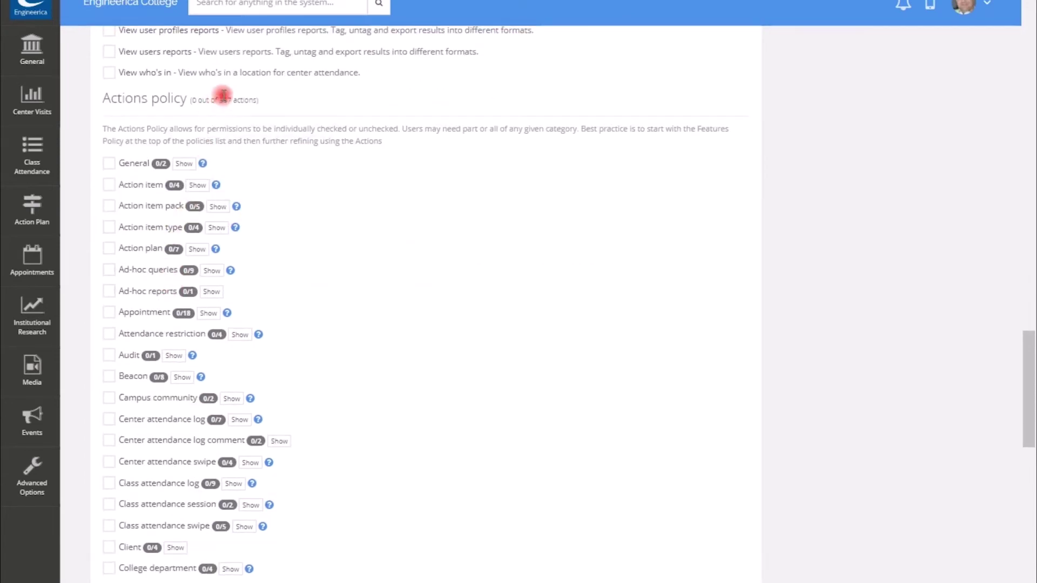
pyautogui.moveTo(257, 100); pyautogui.dragTo(189, 100)
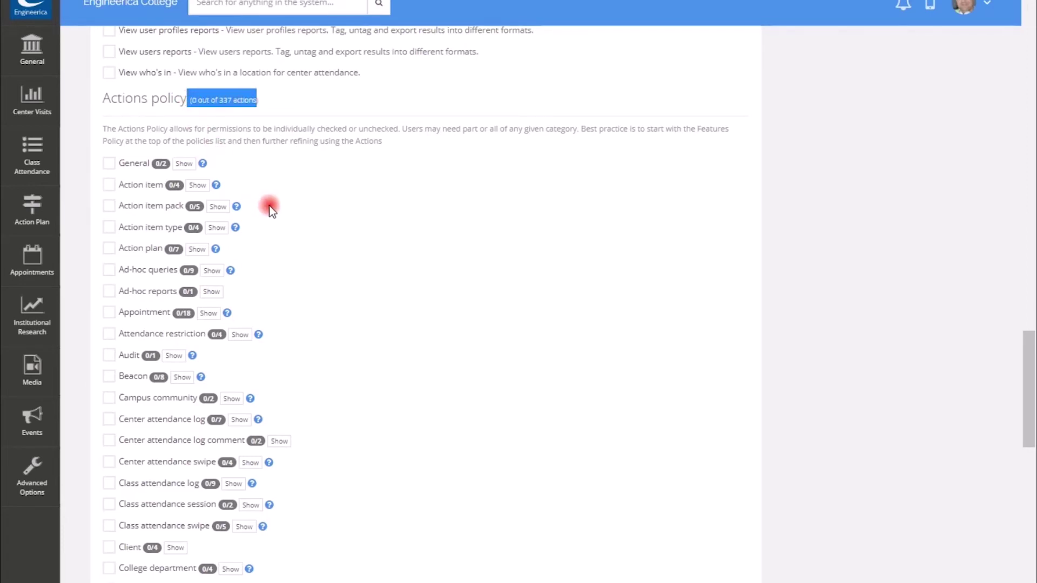
pyautogui.scroll(-4, 269, 207)
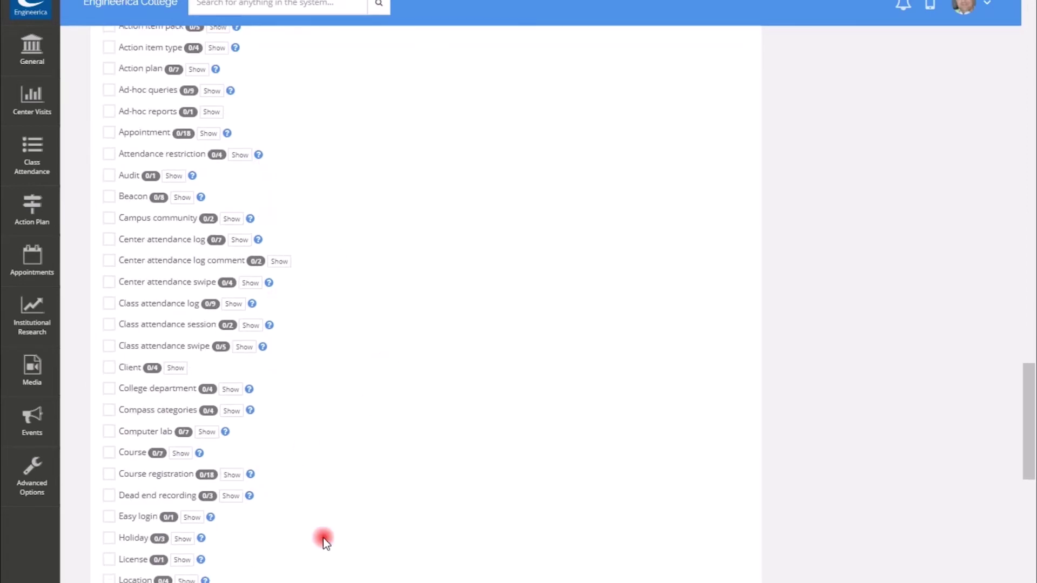
pyautogui.scroll(6, 329, 358)
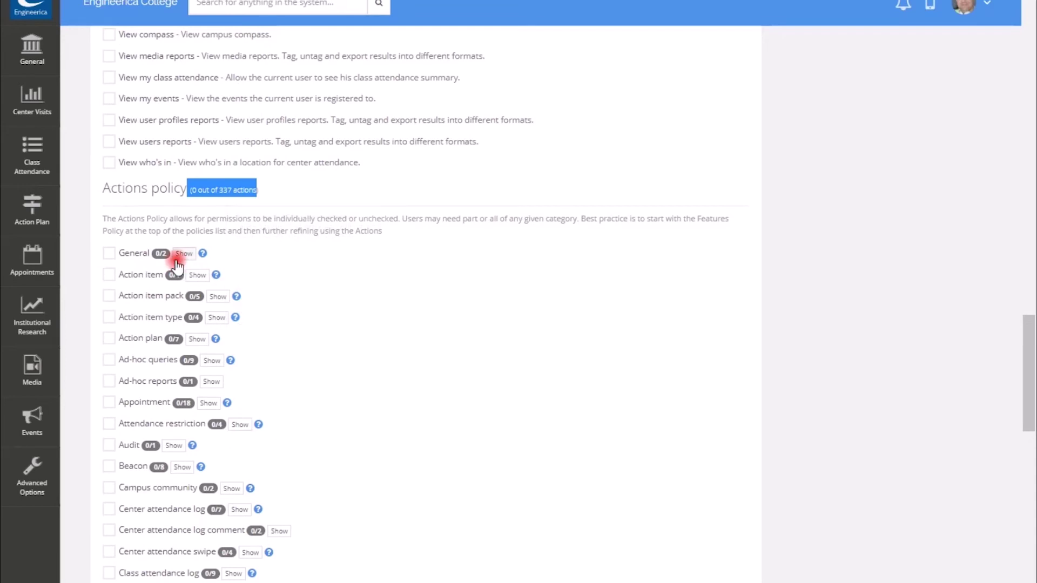
# - Try switching the General actions group on and off, along with its Export AccuCampus data and Import data into AccuCampus permissions
pyautogui.click(113, 254)
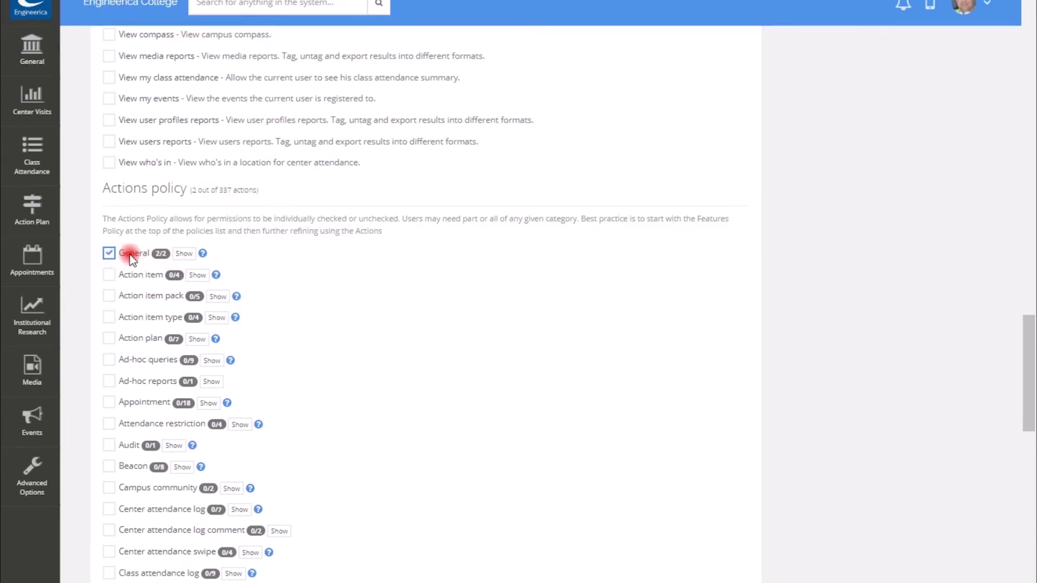
pyautogui.click(109, 253)
pyautogui.click(184, 254)
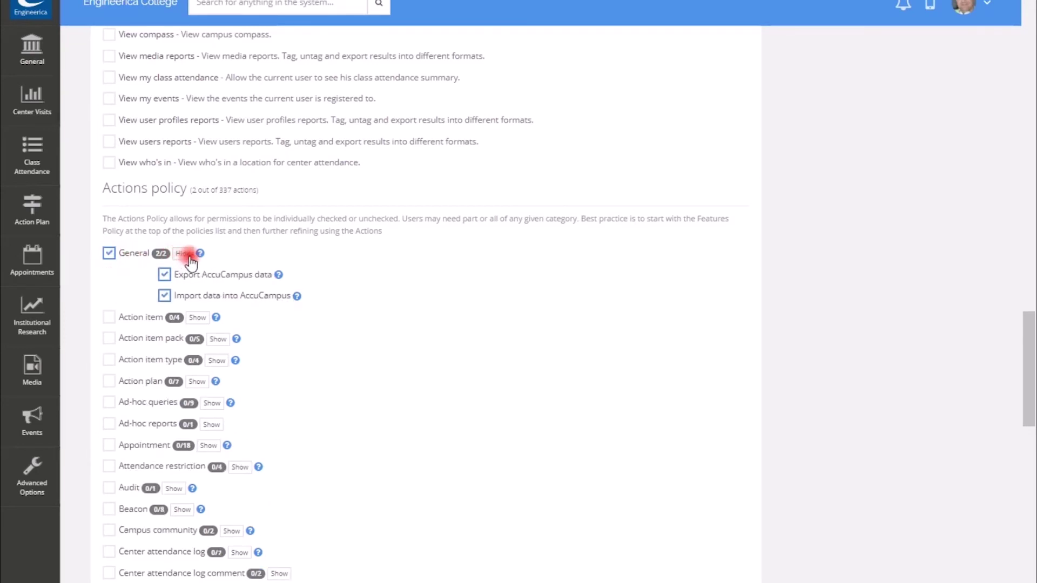
pyautogui.click(172, 278)
pyautogui.click(182, 255)
pyautogui.click(182, 255)
pyautogui.click(162, 297)
pyautogui.click(165, 278)
pyautogui.click(165, 275)
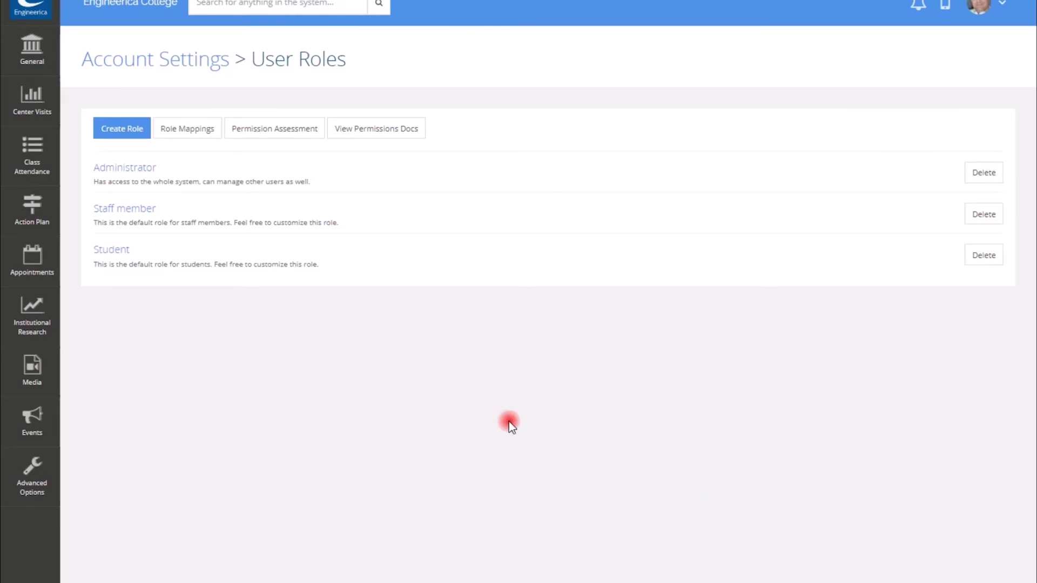
# - Open Role Mappings and examine the roles available for users that visit locations, attend courses and/or classes
pyautogui.click(175, 136)
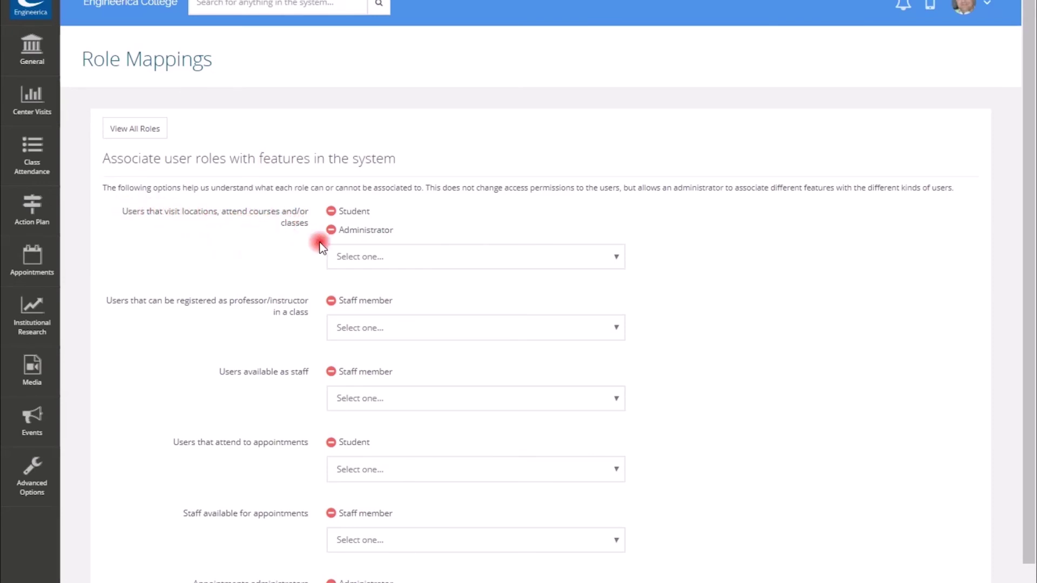
pyautogui.click(429, 257)
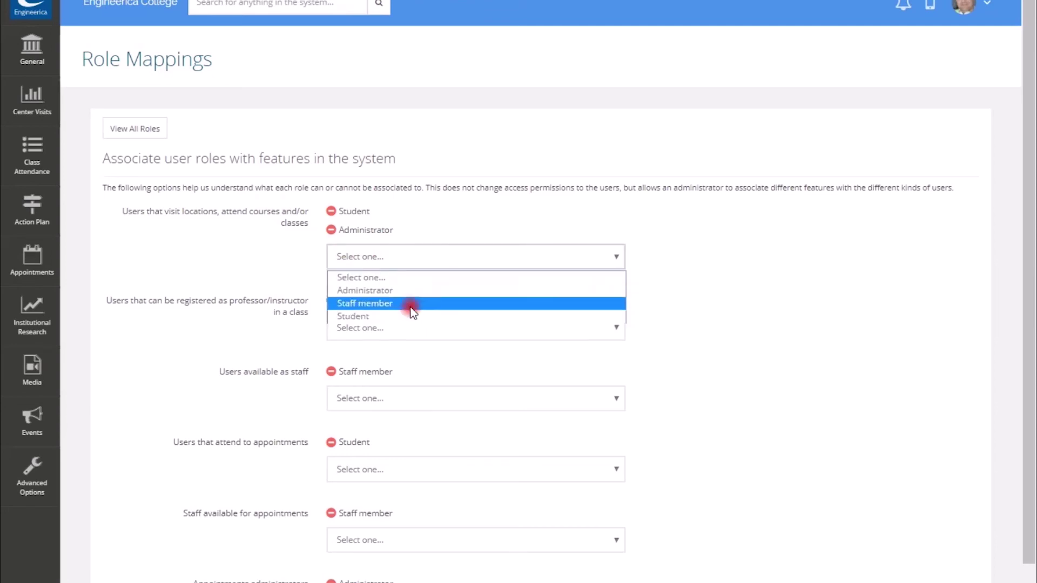
pyautogui.click(260, 244)
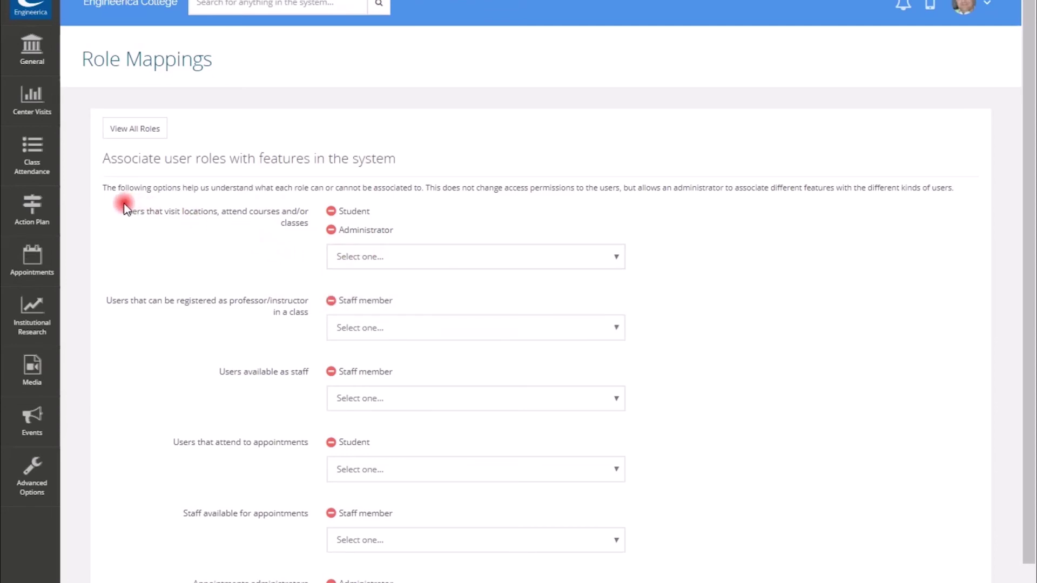
pyautogui.moveTo(121, 211); pyautogui.dragTo(310, 230)
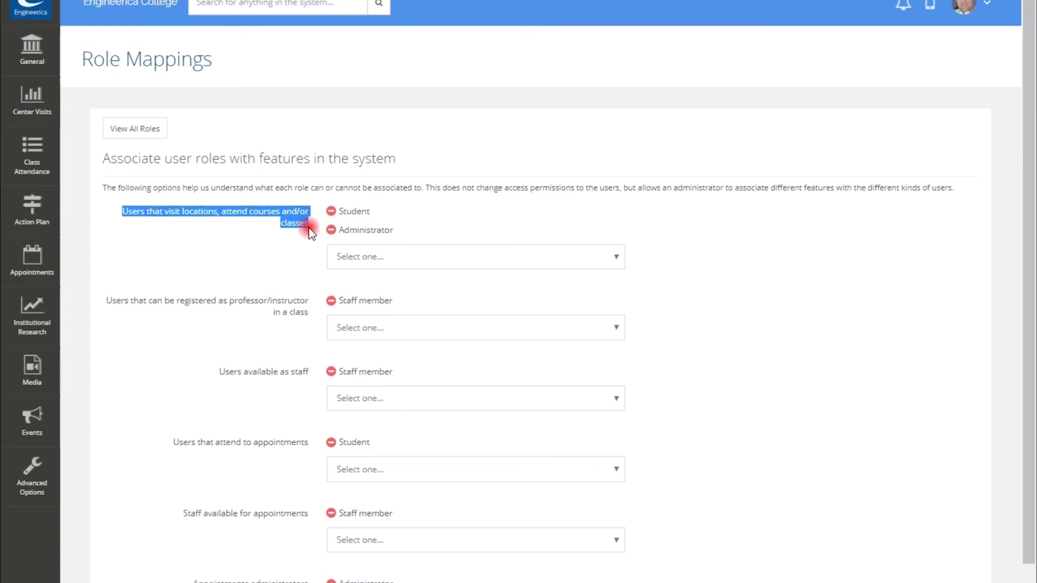
# - Examine the roles available for users that can be registered as professor/instructor in a class and for users available as staff
pyautogui.click(402, 216)
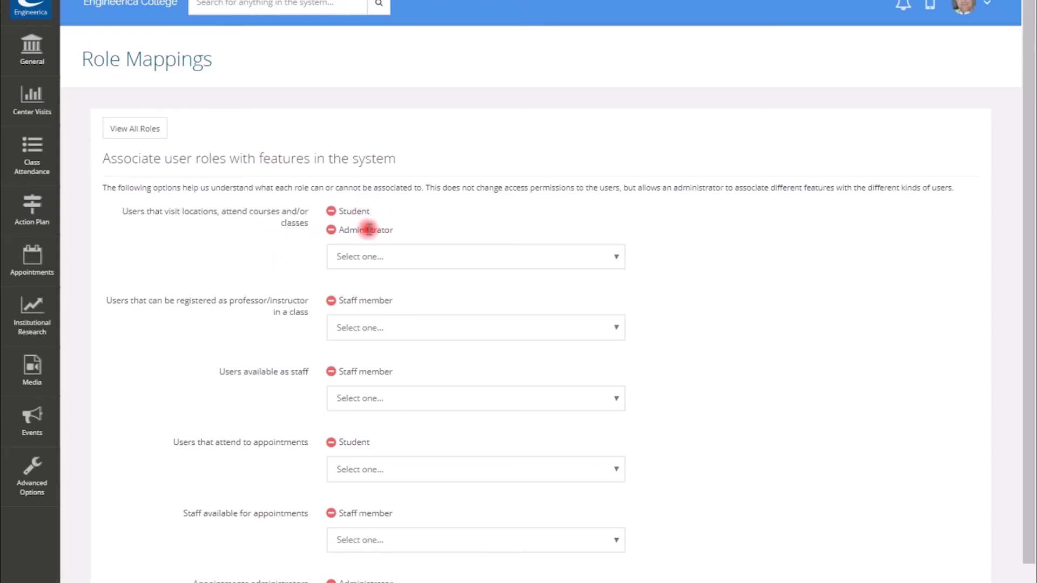
pyautogui.scroll(-1, 213, 323)
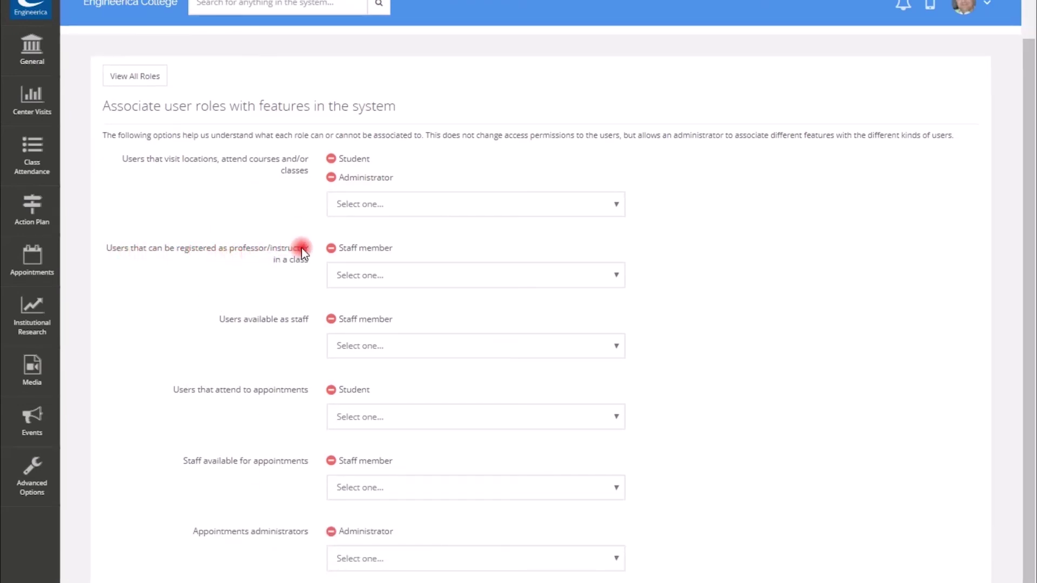
pyautogui.click(381, 274)
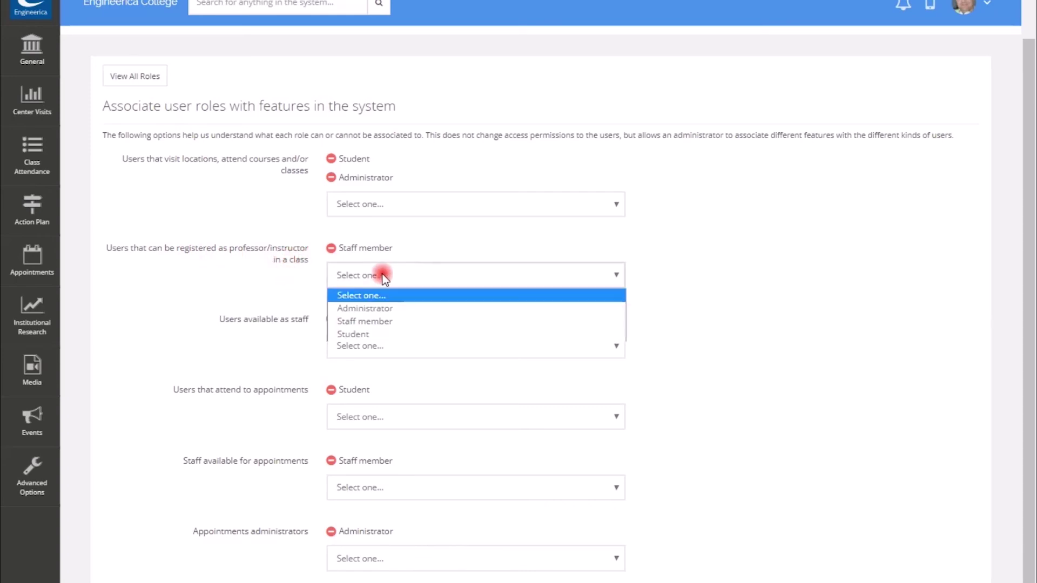
pyautogui.click(421, 245)
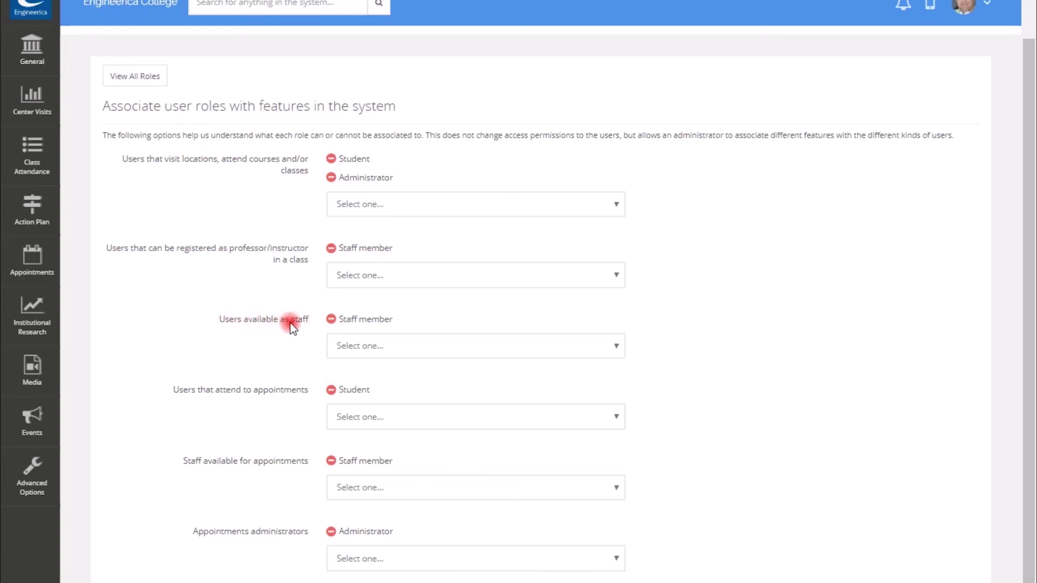
pyautogui.click(396, 346)
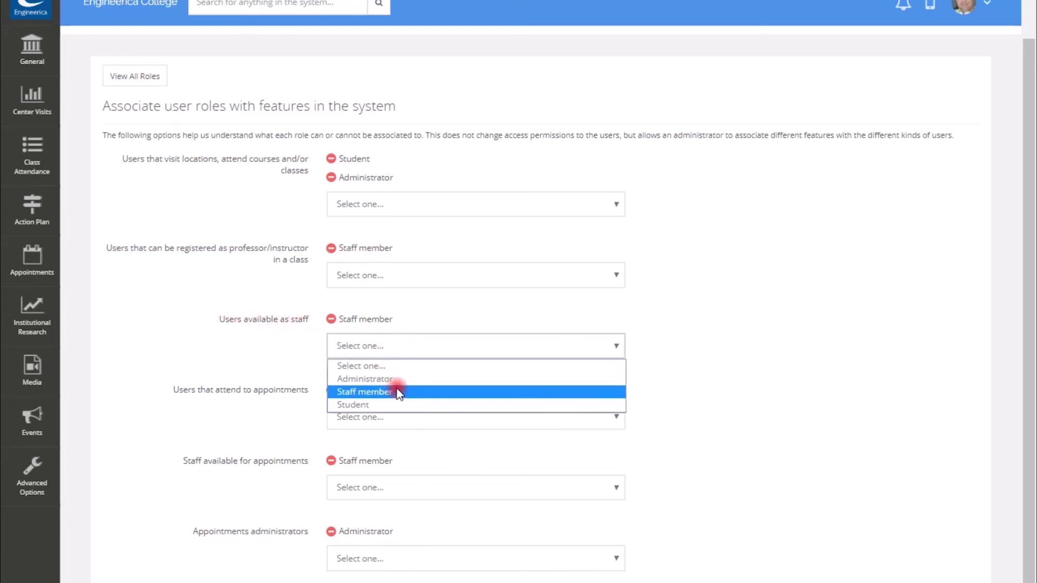
pyautogui.click(398, 319)
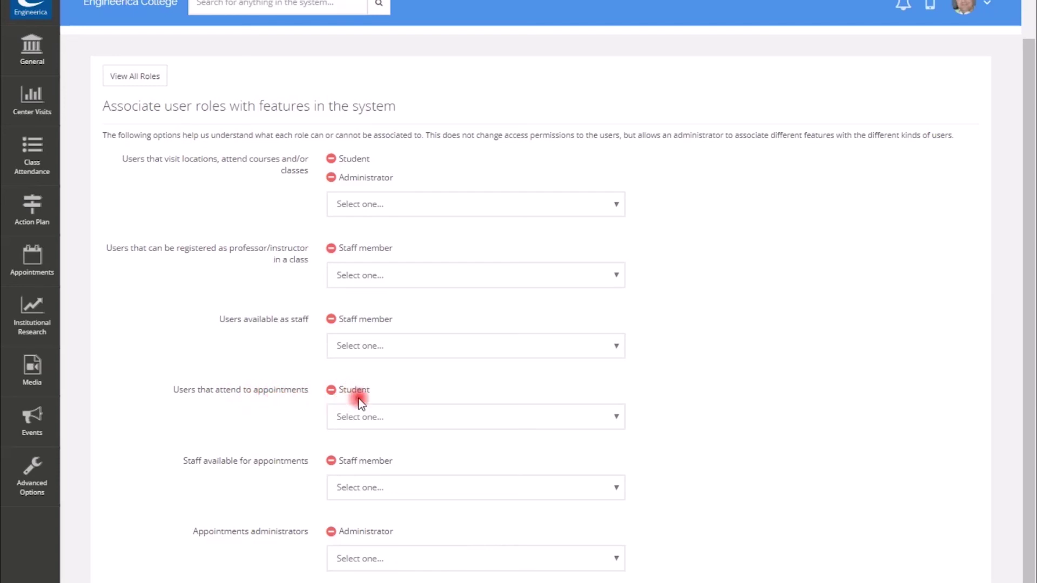
# - Examine the role options for users that attend appointments, staff available for appointments, and appointments administrators
pyautogui.click(368, 416)
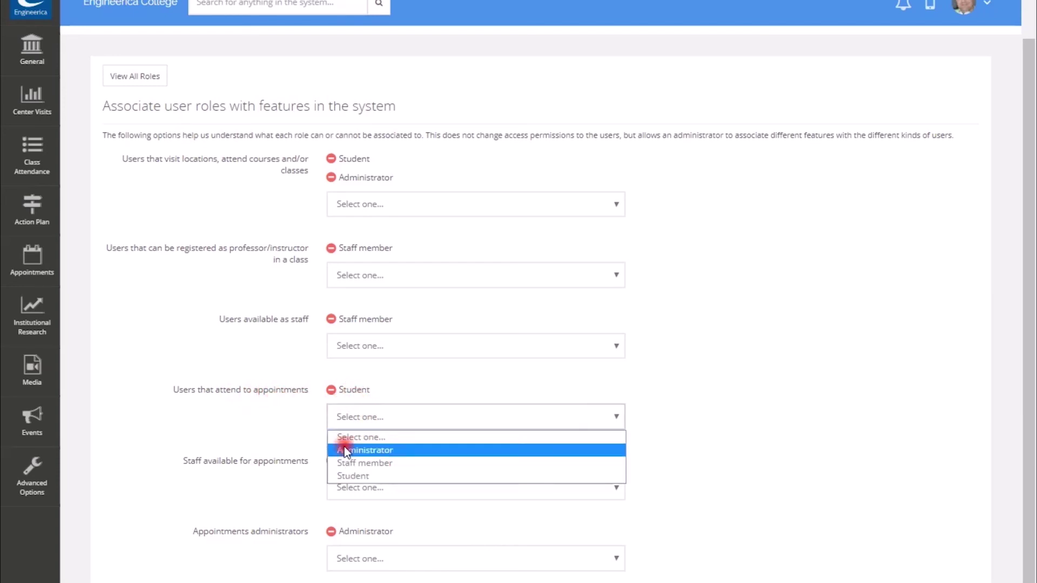
pyautogui.click(246, 413)
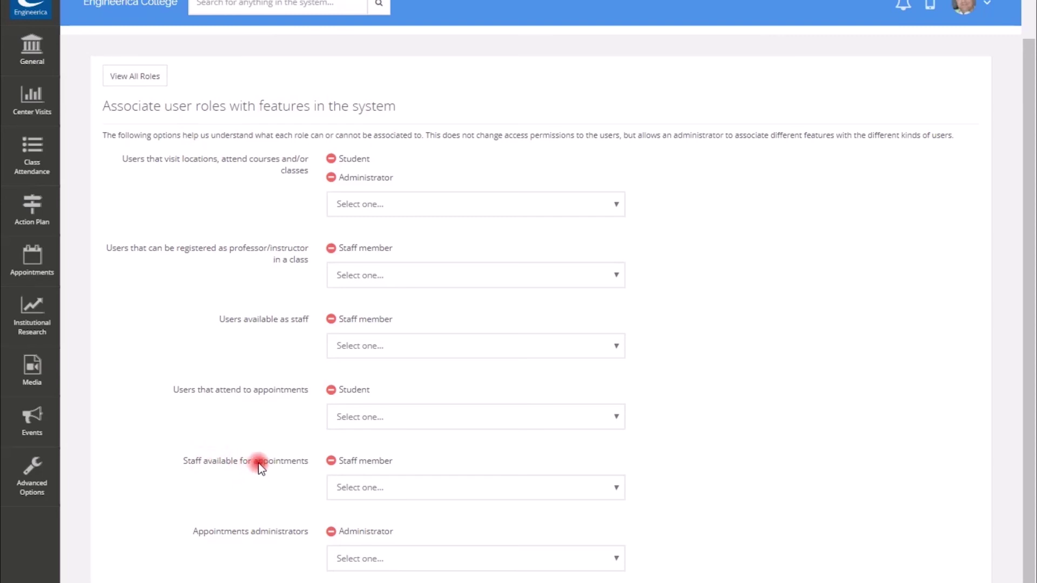
pyautogui.click(397, 489)
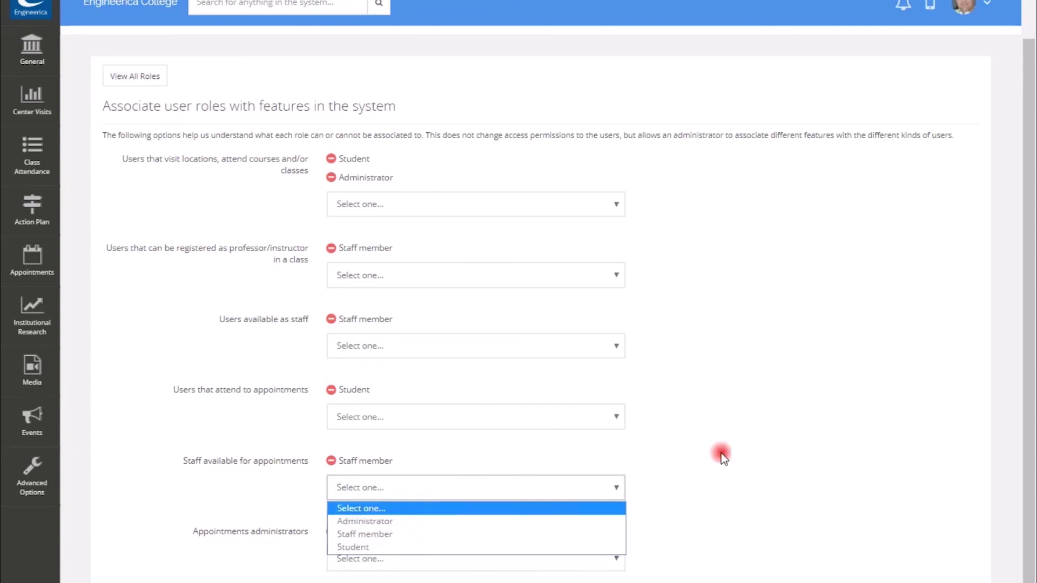
pyautogui.click(542, 520)
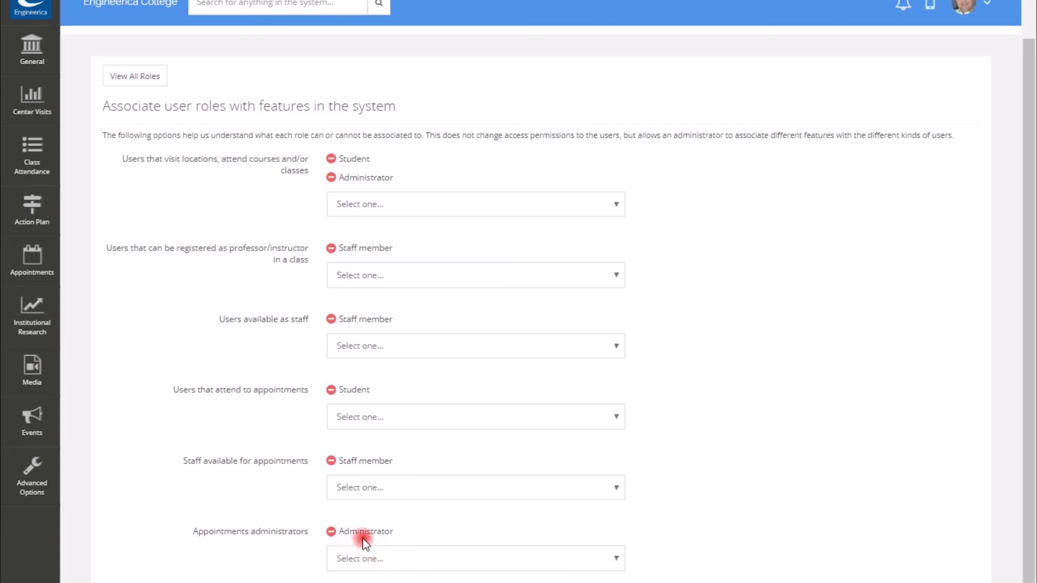
pyautogui.click(386, 557)
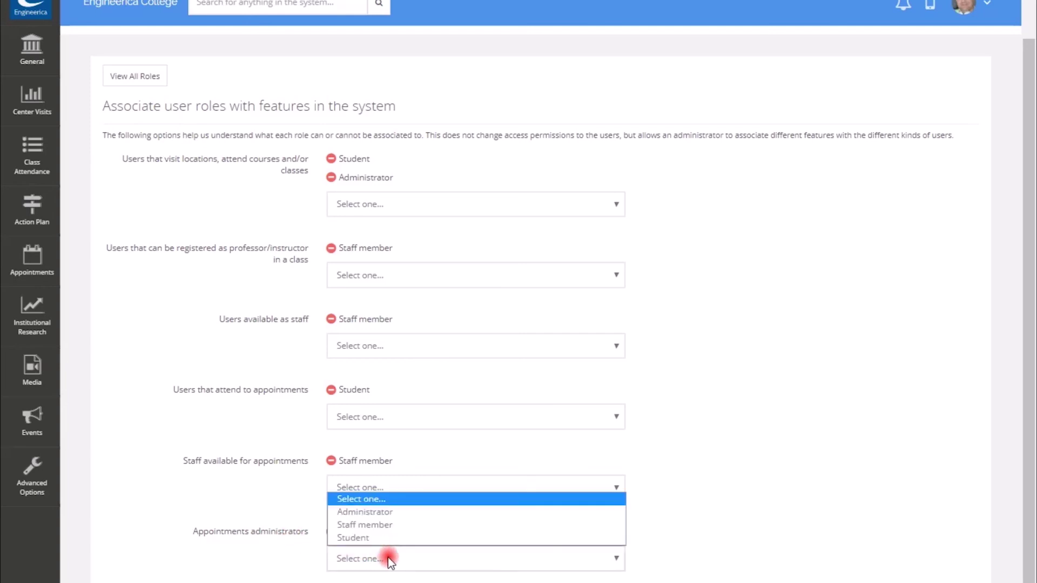
pyautogui.click(280, 545)
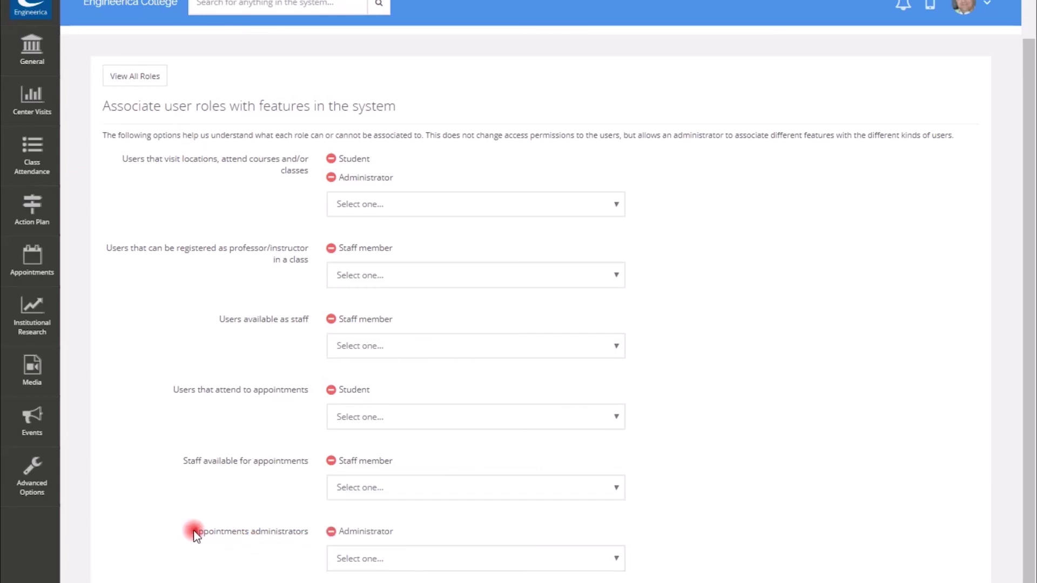
pyautogui.moveTo(280, 533); pyautogui.dragTo(365, 562)
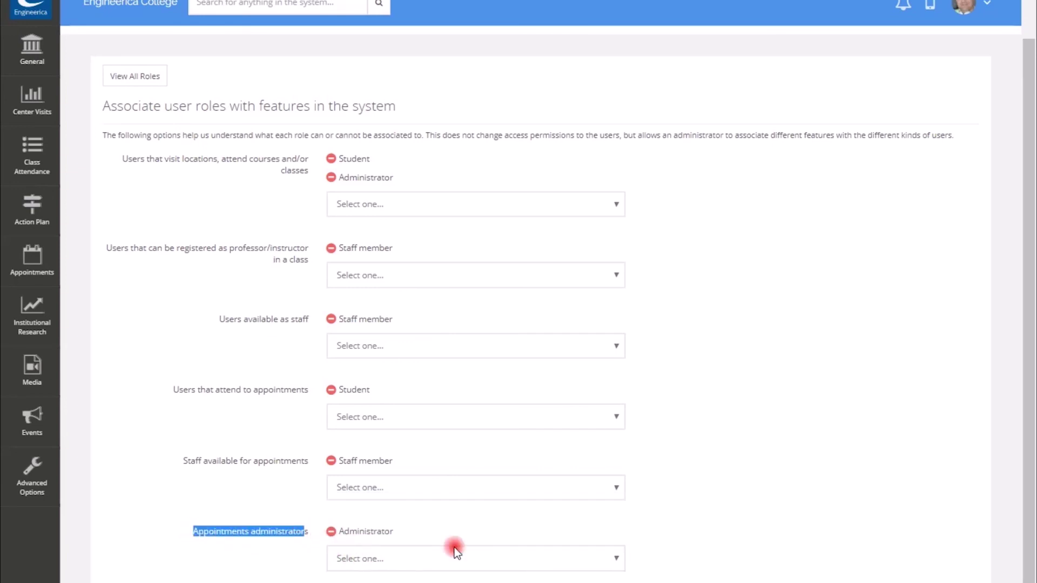